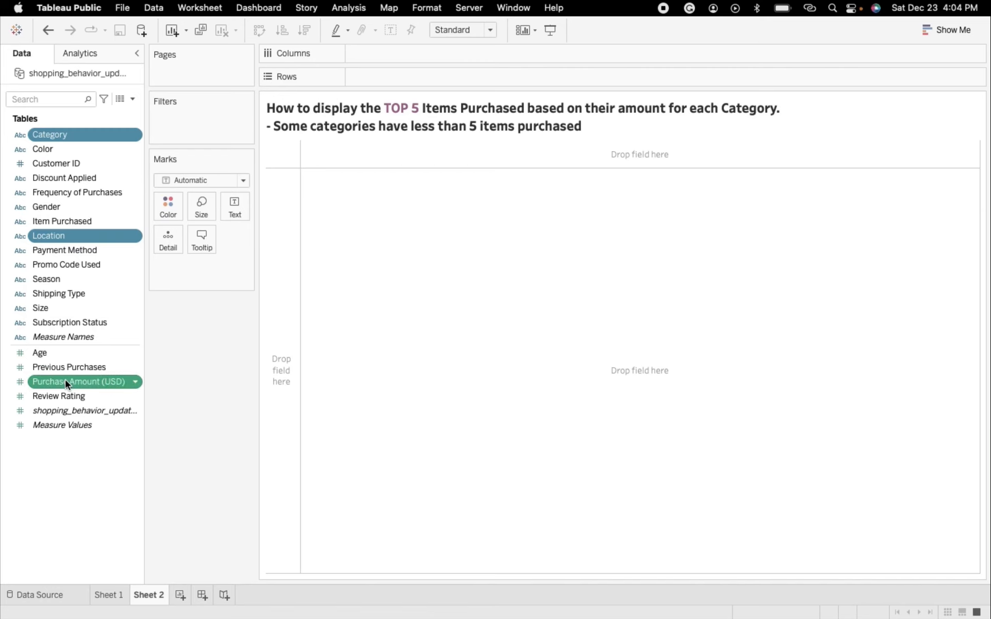
Create a horizontal bar chart of Purchase Amount (USD) by Category and Location, sorted in descending order of amount
left_click(931, 29)
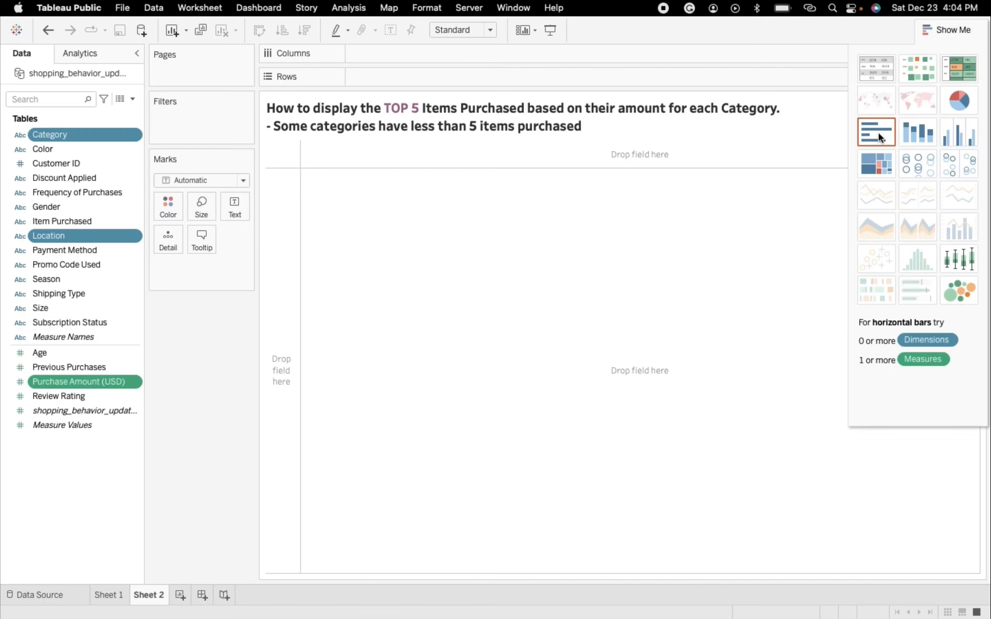
left_click(877, 138)
left_click(932, 30)
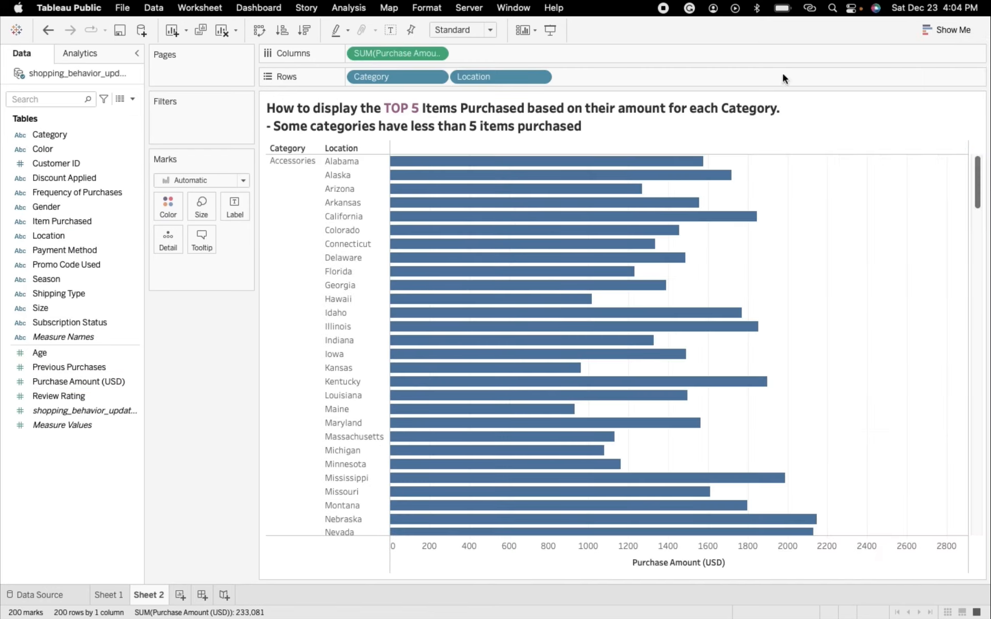
left_click(678, 147)
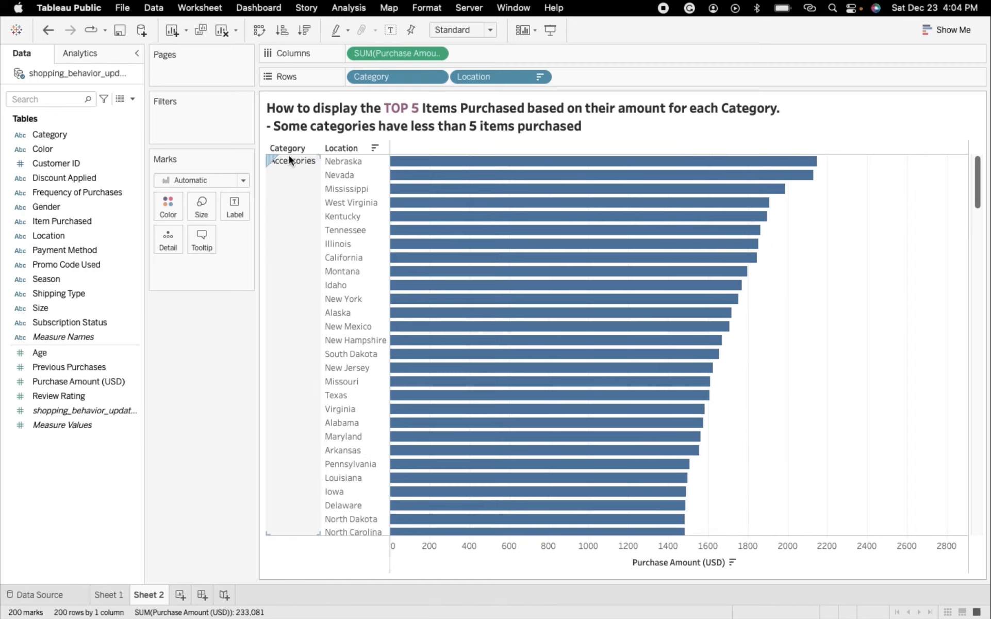
Examine the sorted location bars within each category, from Accessories through Clothing and Footwear to Outerwear
scroll(304, 279, "down", 15)
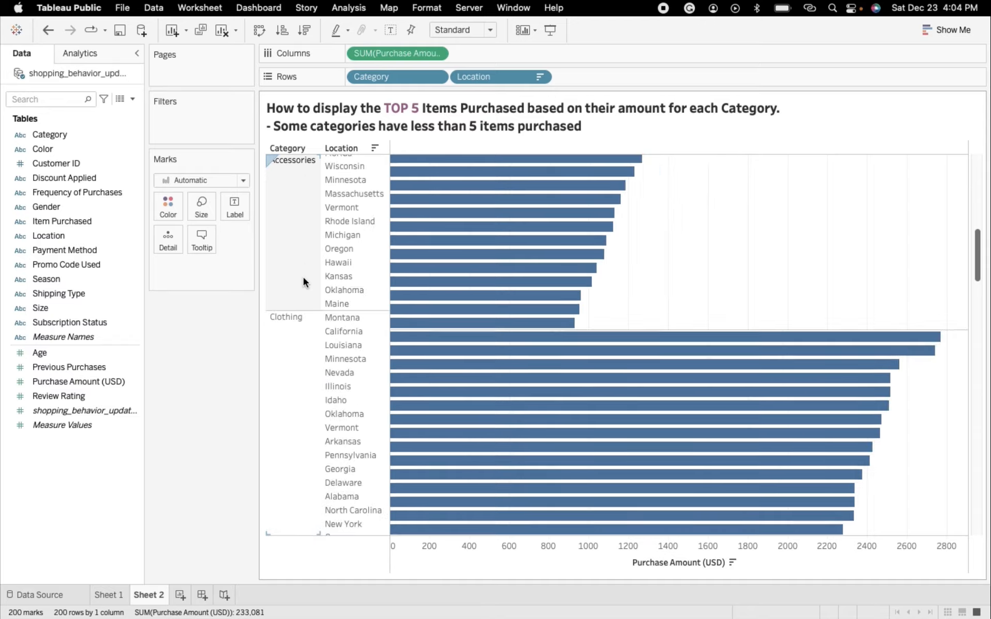
scroll(303, 280, "down", 20)
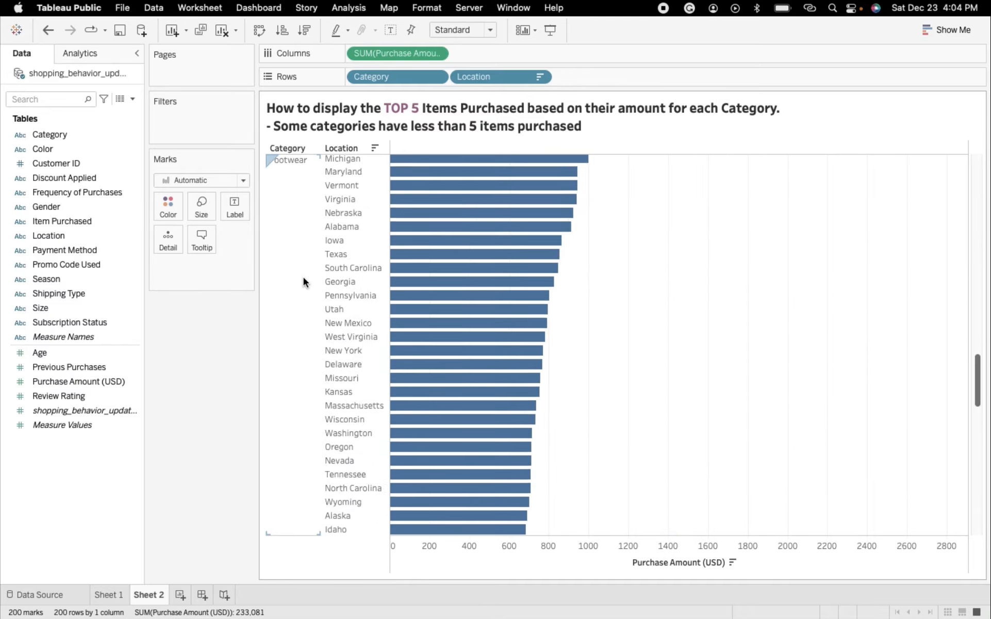
scroll(304, 279, "down", 10)
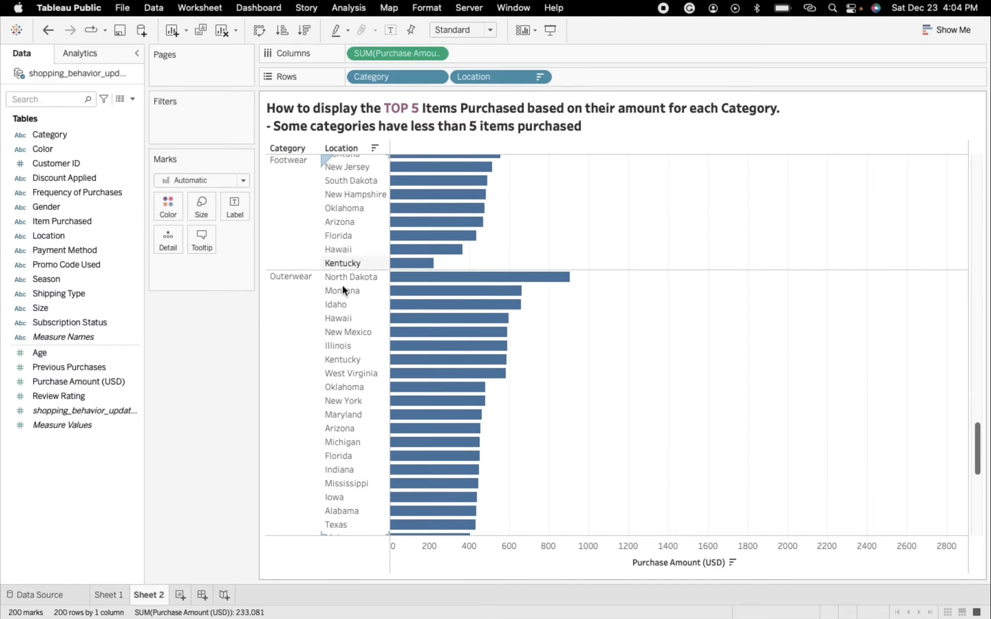
scroll(345, 299, "down", 2)
scroll(348, 316, "down", 2)
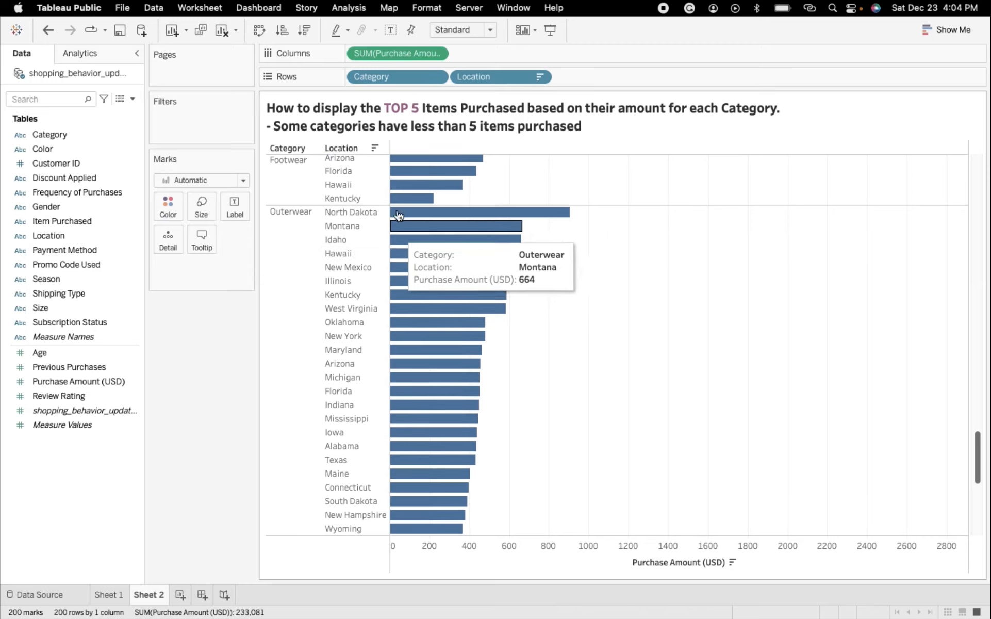
mouse_move(417, 215)
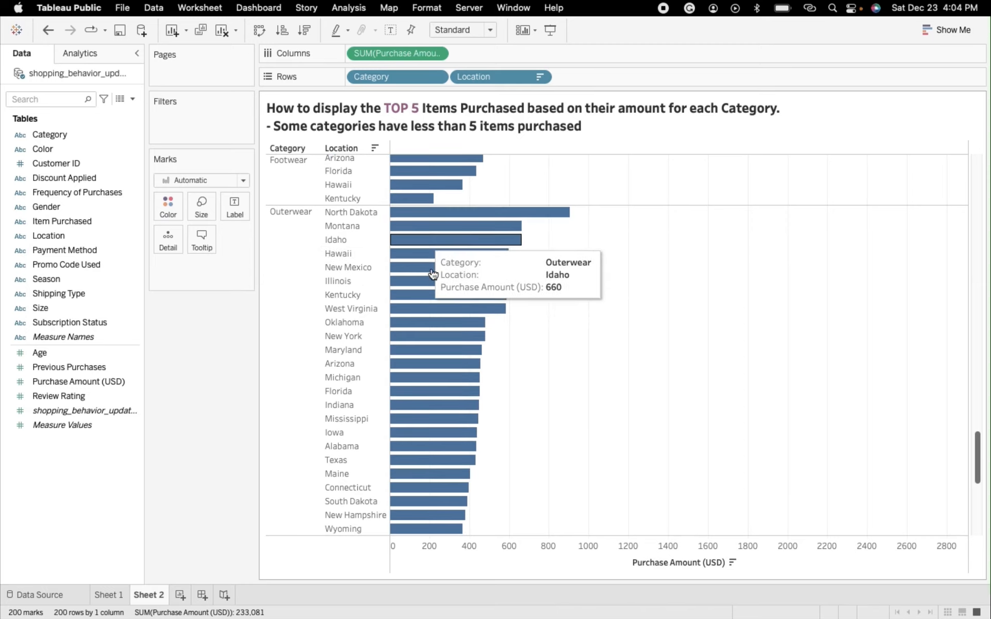
scroll(428, 476, "down", 10)
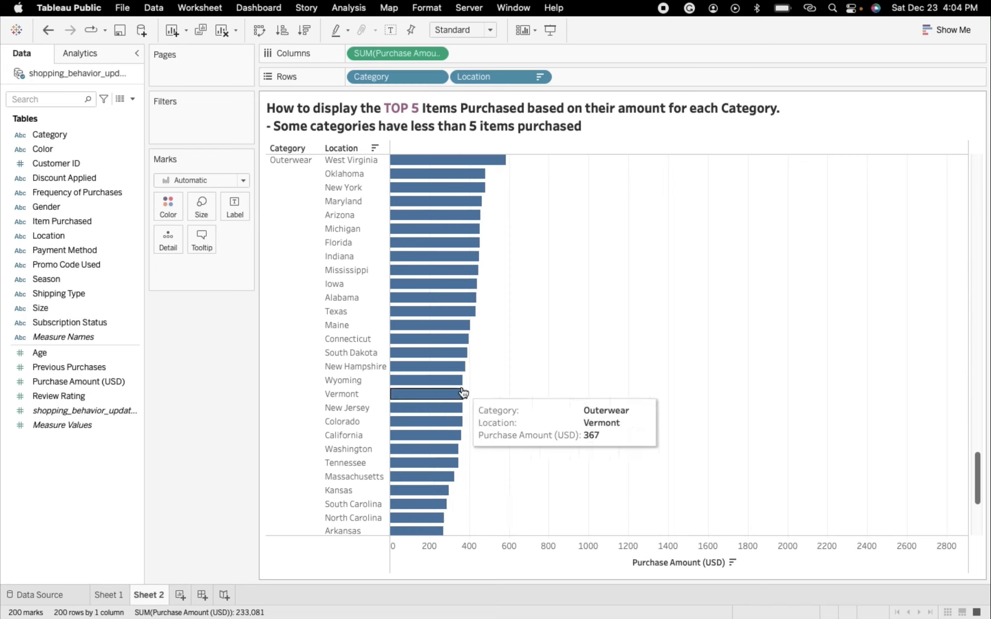
scroll(461, 389, "up", 20)
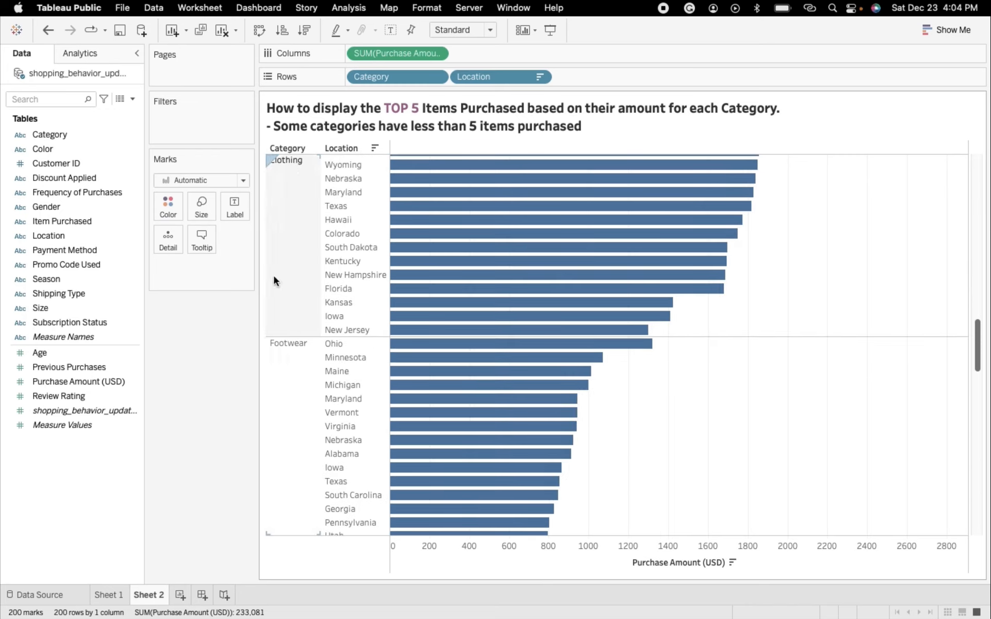
scroll(494, 289, "up", 10)
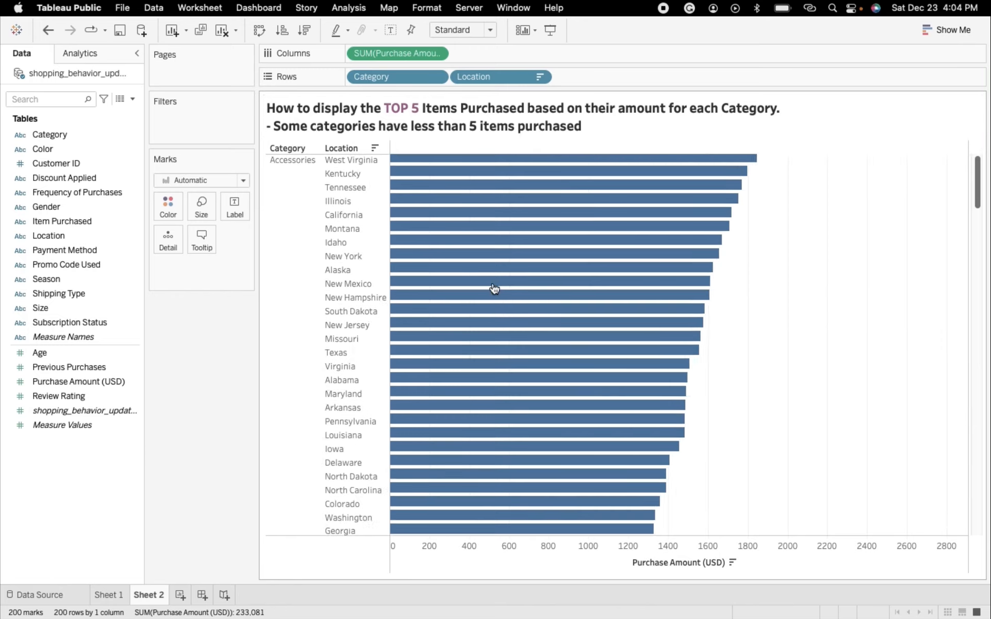
Filter Location to the top 5 by sum of Purchase Amount (USD)
left_click(540, 76)
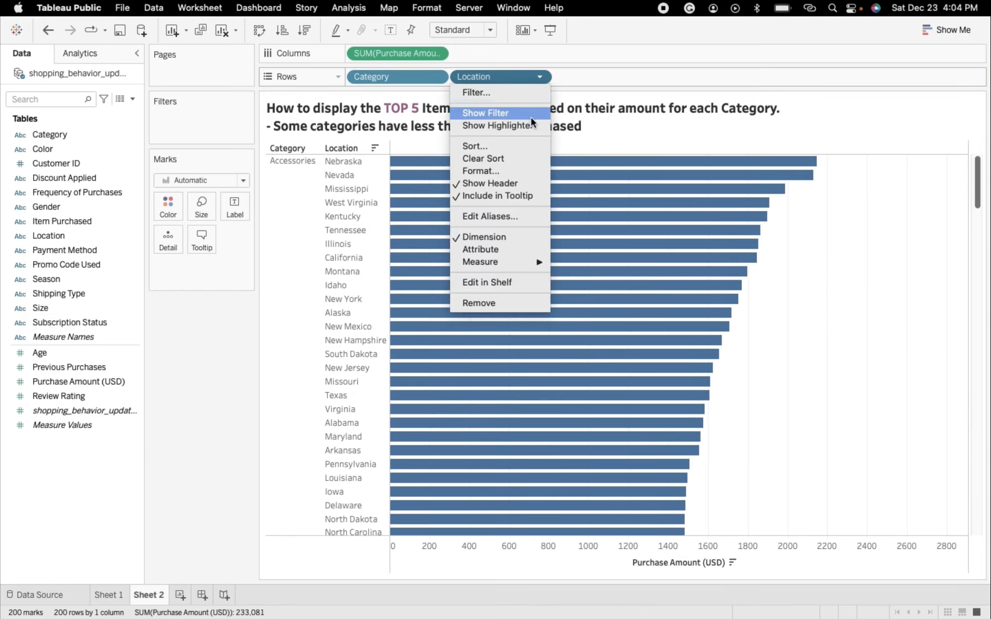
left_click(505, 93)
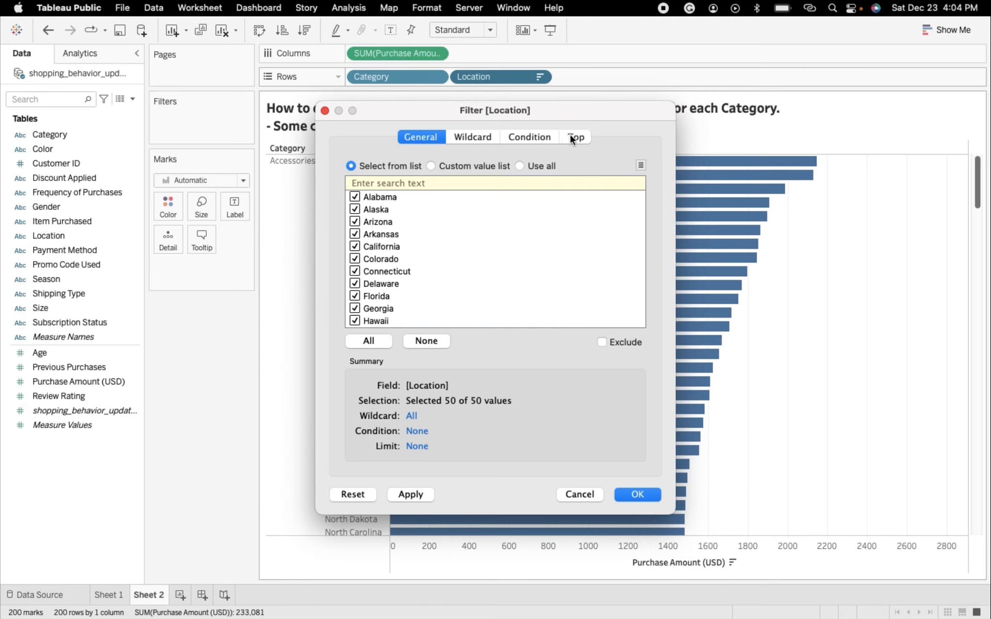
left_click(572, 137)
left_click(352, 175)
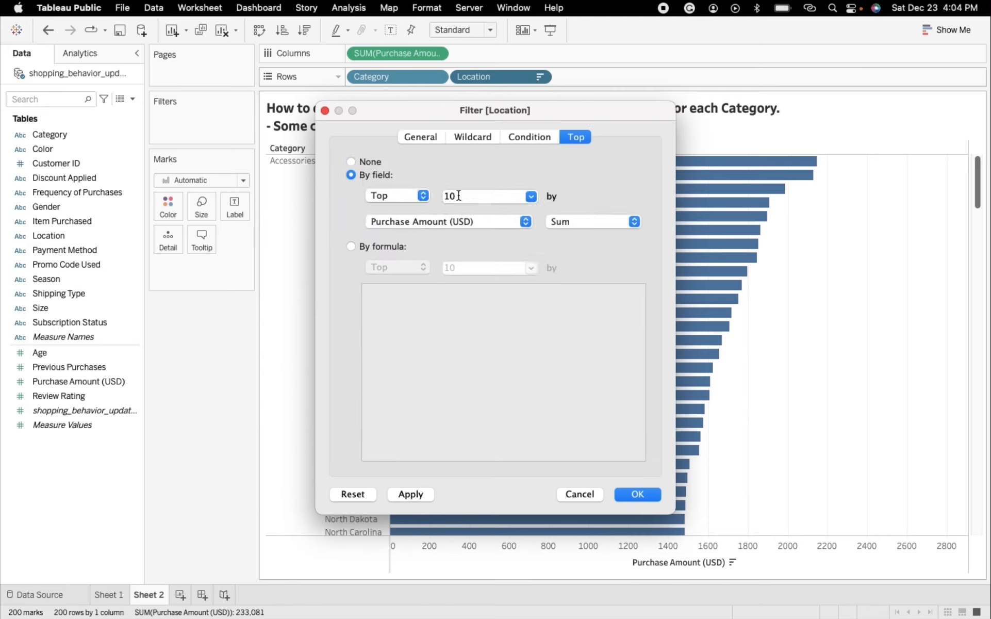
double_click(459, 195)
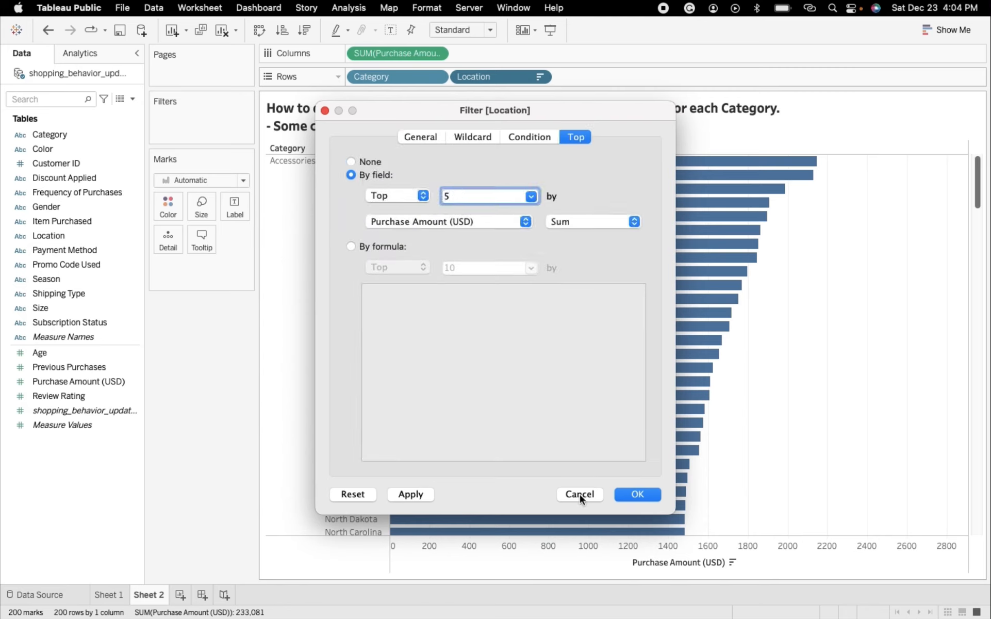
left_click(421, 492)
left_click(636, 493)
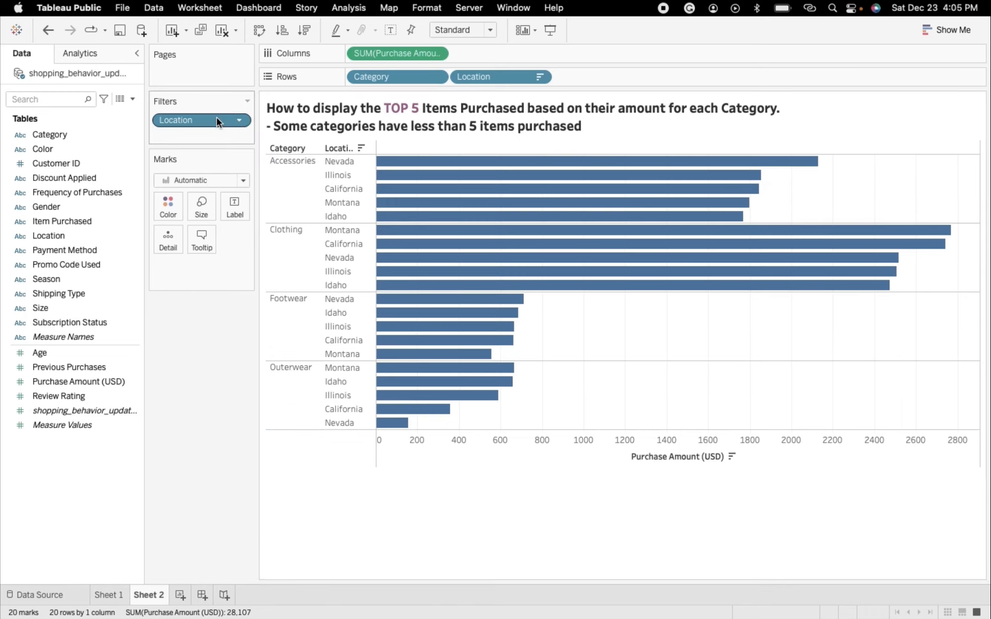
Remove the Location filter and replace Location with Item Purchased in the rows
left_click_drag(217, 120, 77, 184)
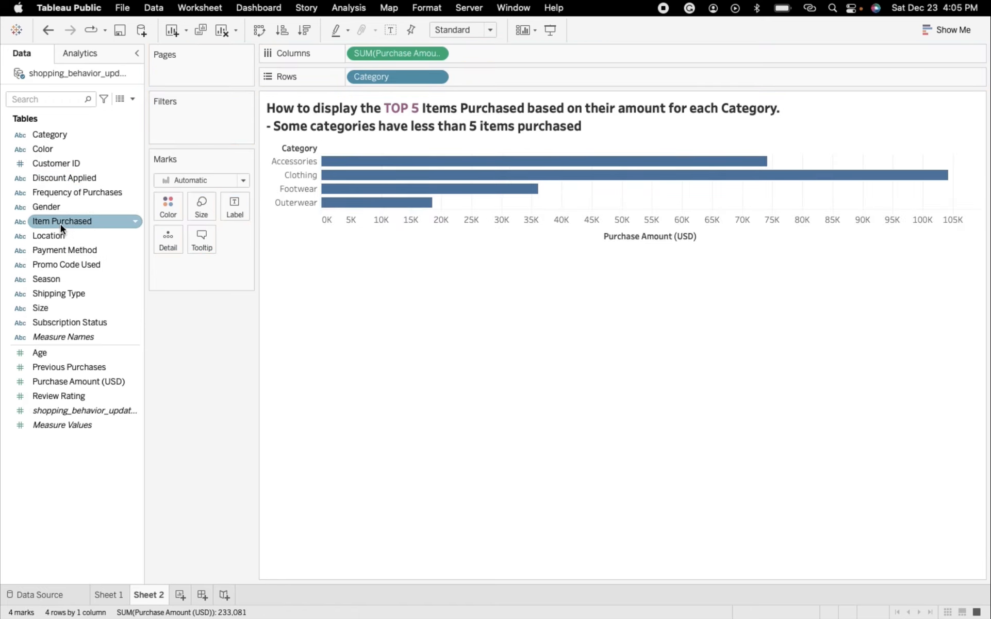
left_click_drag(61, 224, 485, 82)
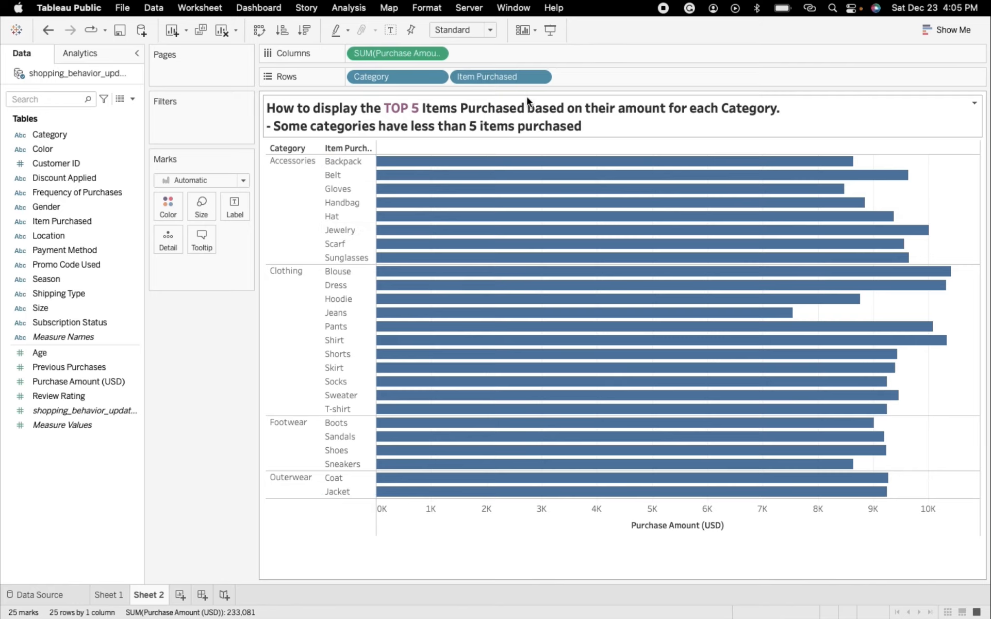
Try filtering Item Purchased to the top 5 by sum of Purchase Amount (USD), and remove that filter again
left_click(539, 78)
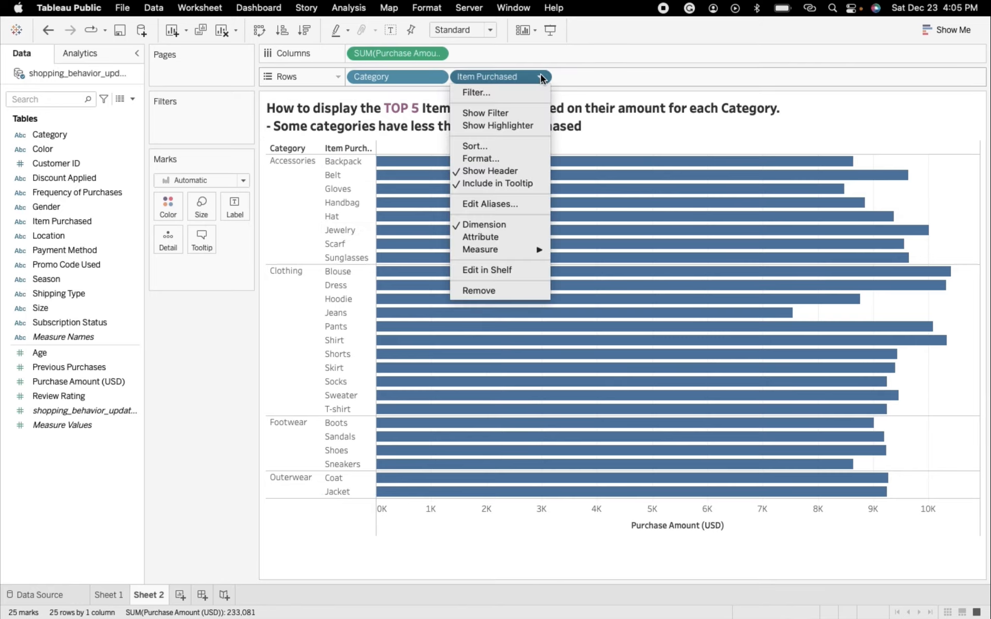
left_click(518, 93)
left_click(571, 137)
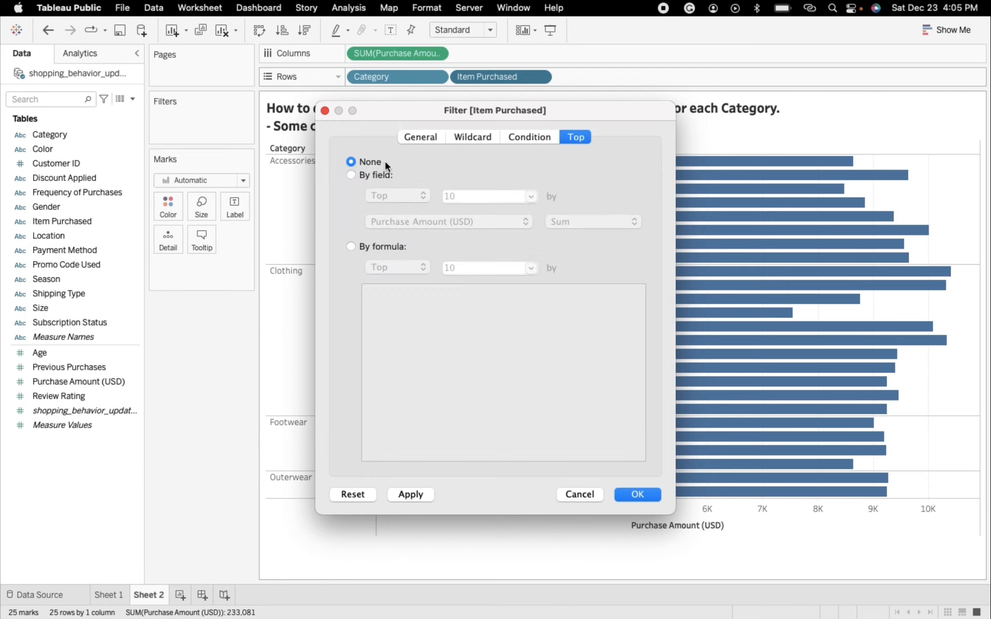
left_click(352, 175)
left_click(472, 196)
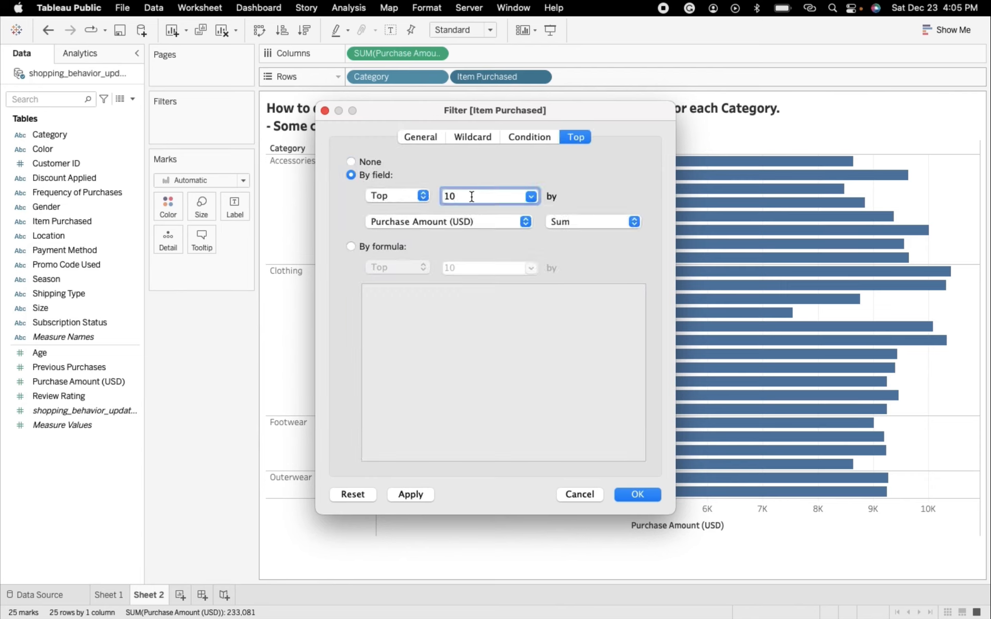
type("5")
left_click(407, 497)
left_click(634, 494)
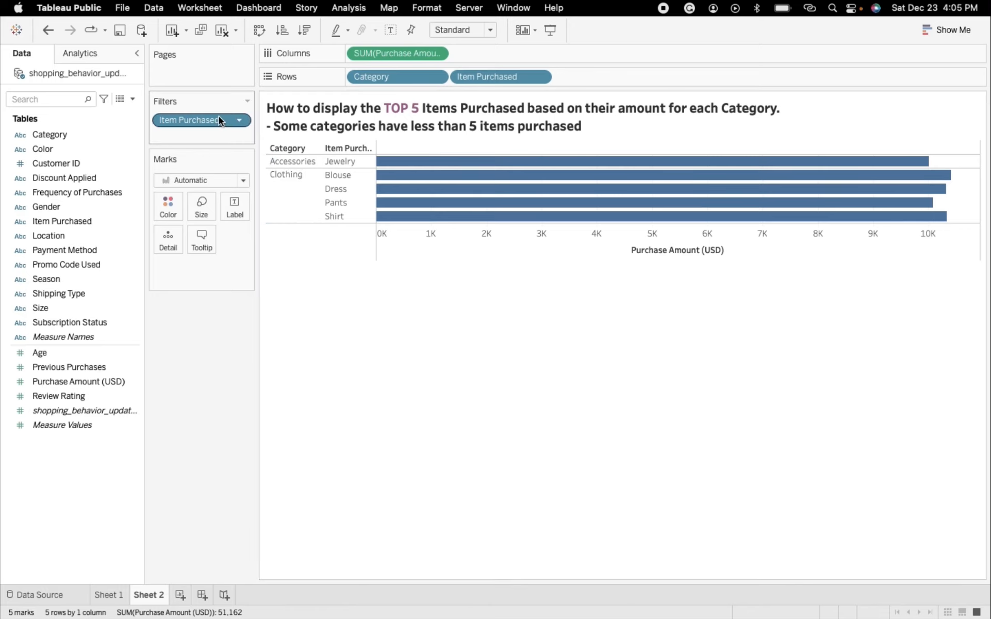
left_click_drag(219, 120, 98, 159)
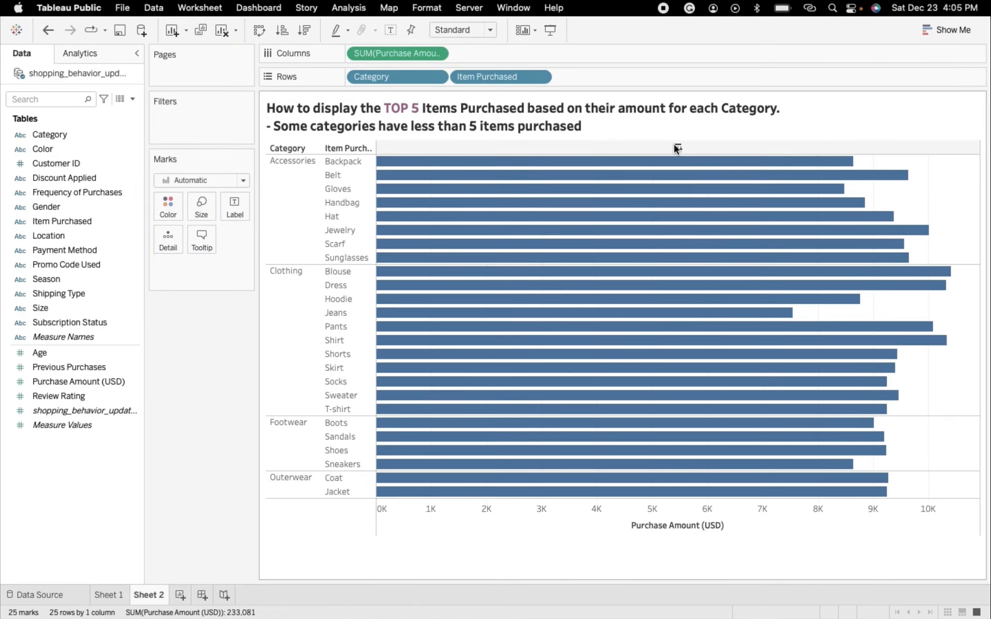
Sort the items within each category in descending order of Purchase Amount (USD) and show mark labels on the bars
left_click(677, 148)
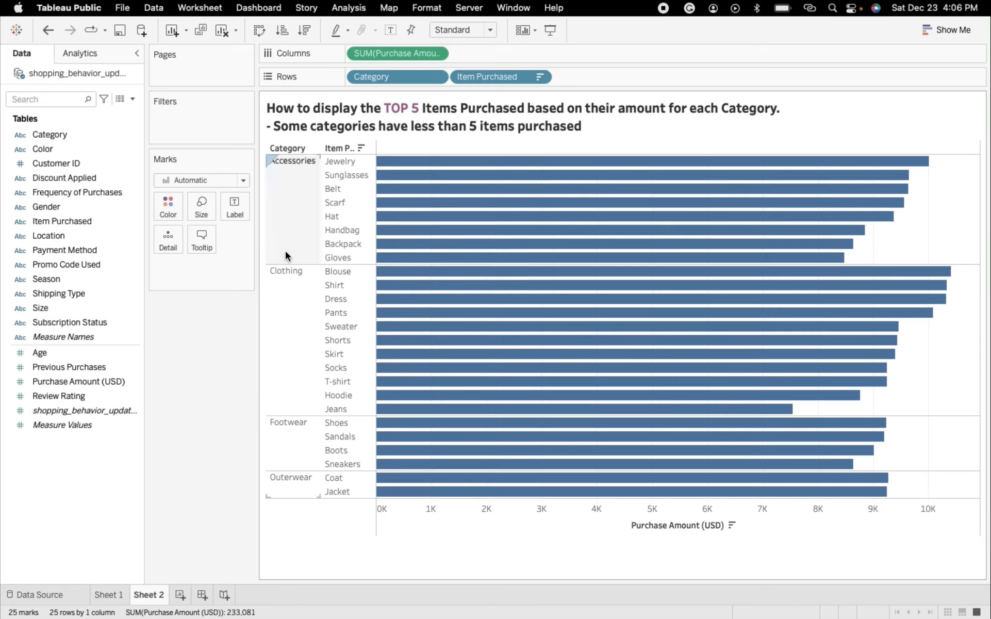
left_click(231, 207)
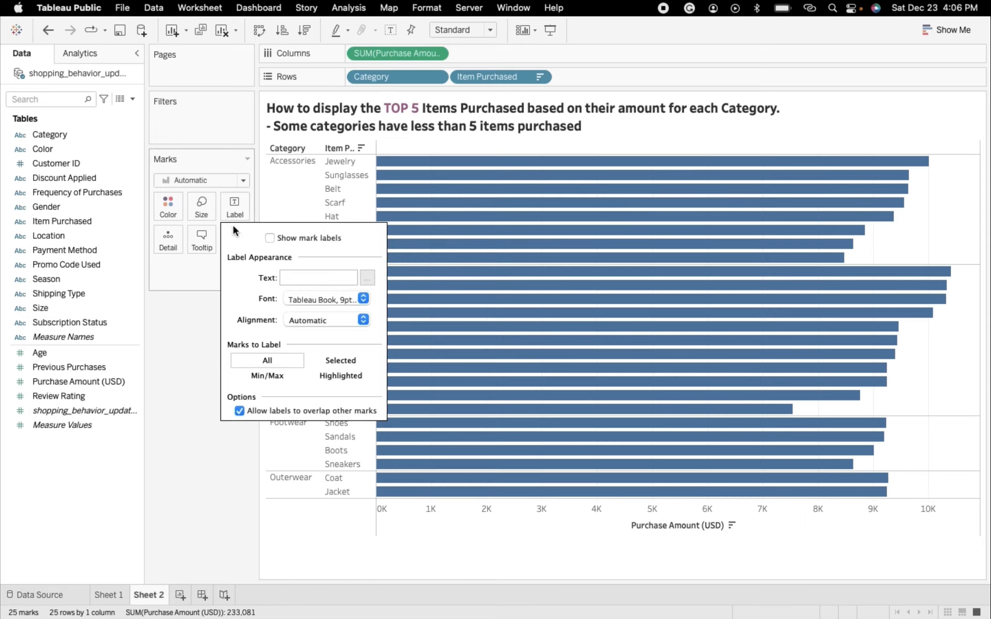
left_click(273, 237)
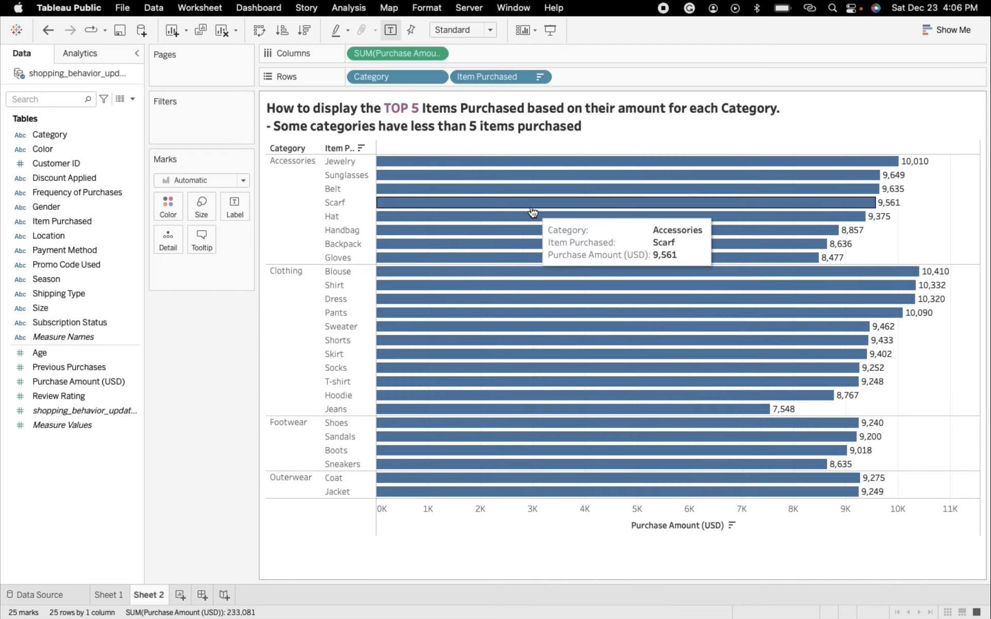
mouse_move(492, 165)
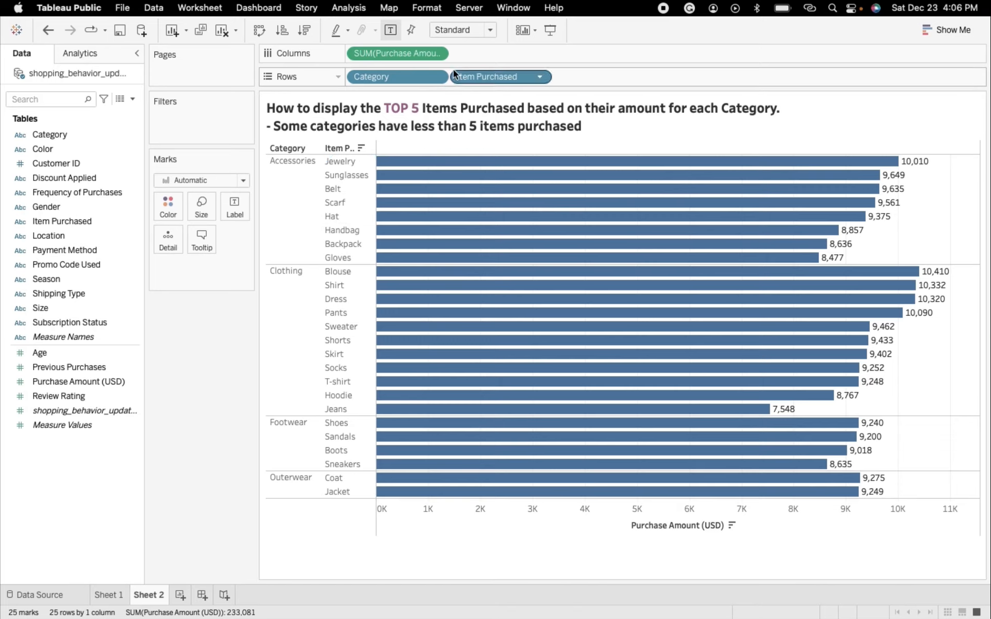
Add an index() calculation to the columns beside SUM(Purchase Amount) and check its mark label settings
double_click(470, 54)
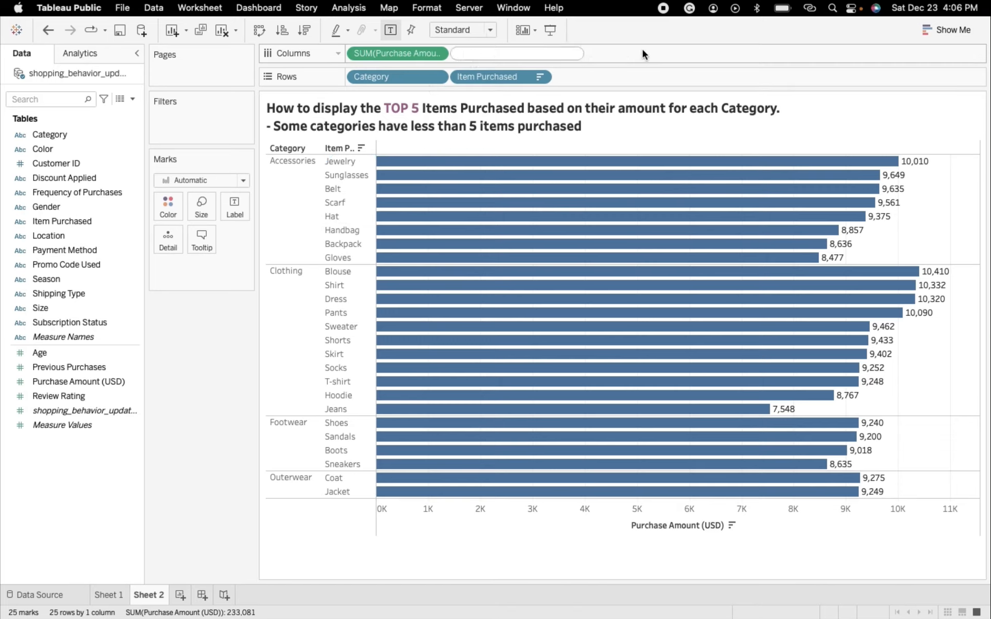
left_click(642, 50)
double_click(476, 53)
type("i")
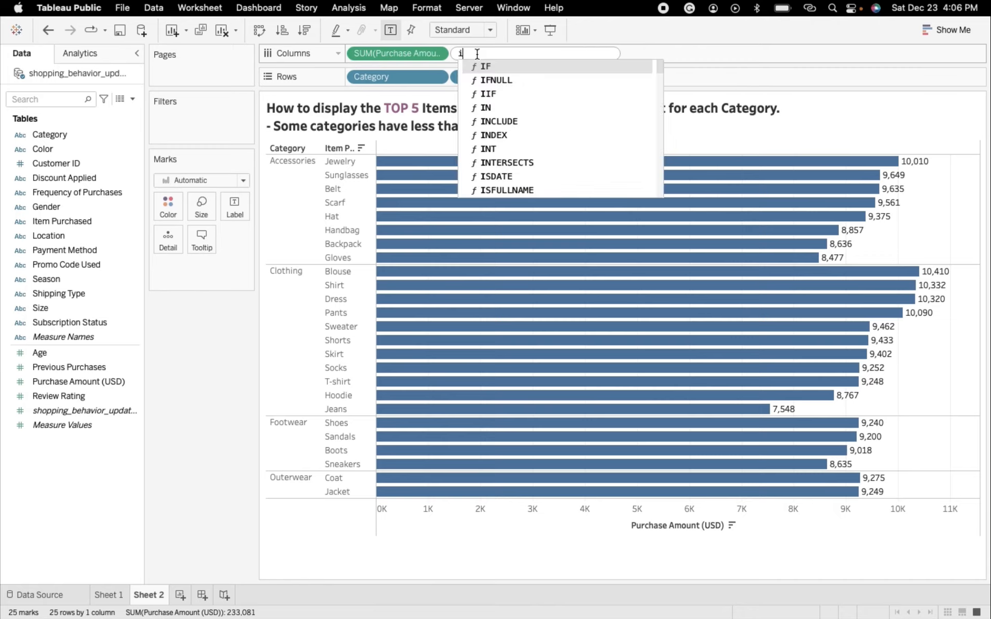
type("ndex()")
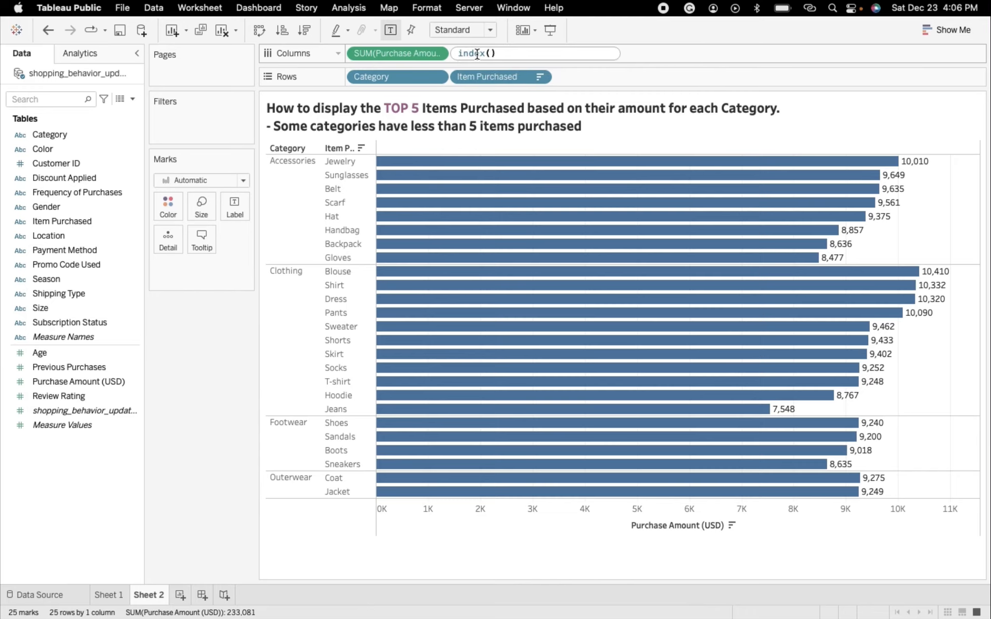
key("Return")
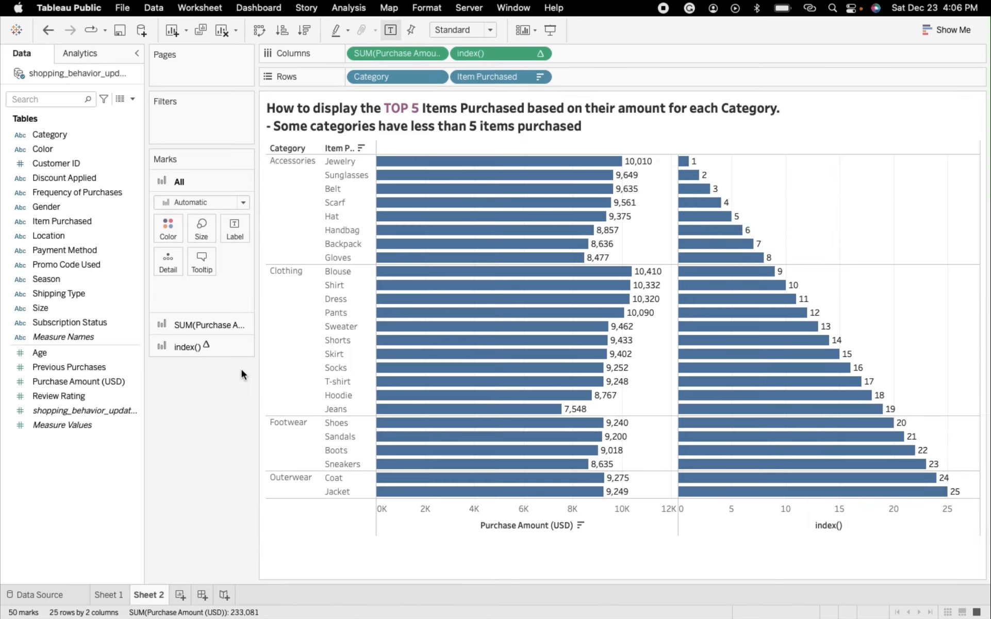
left_click(238, 349)
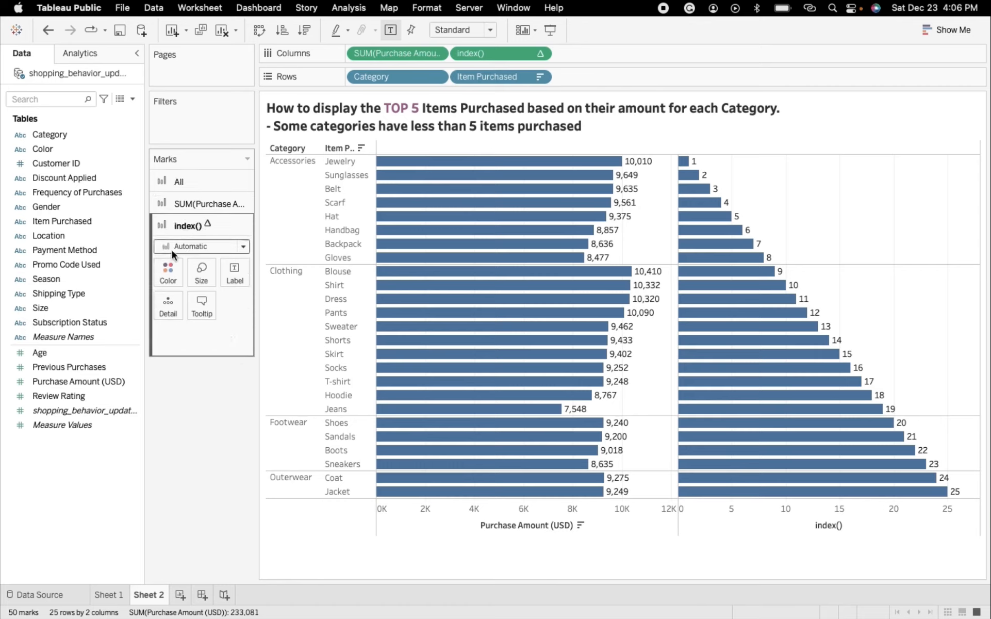
left_click(238, 279)
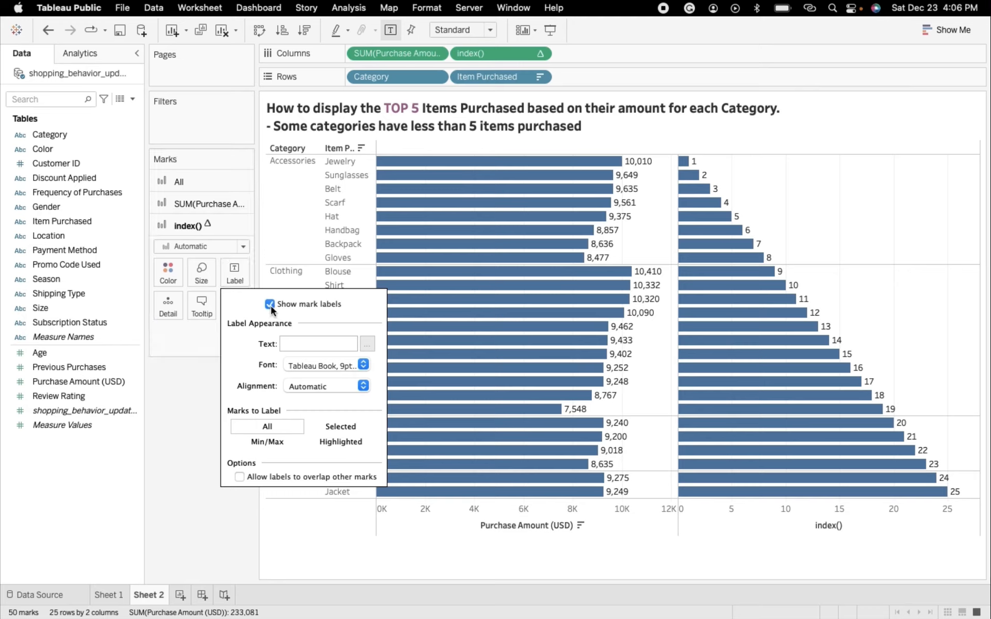
left_click(235, 277)
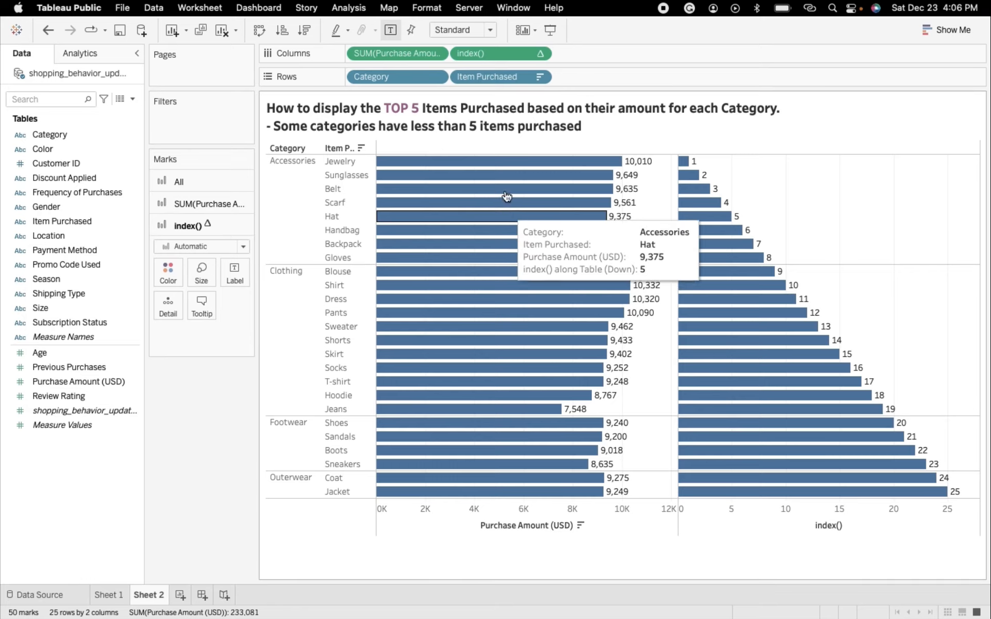
Set the index() calculation in the columns to compute using Pane (down)
left_click(543, 58)
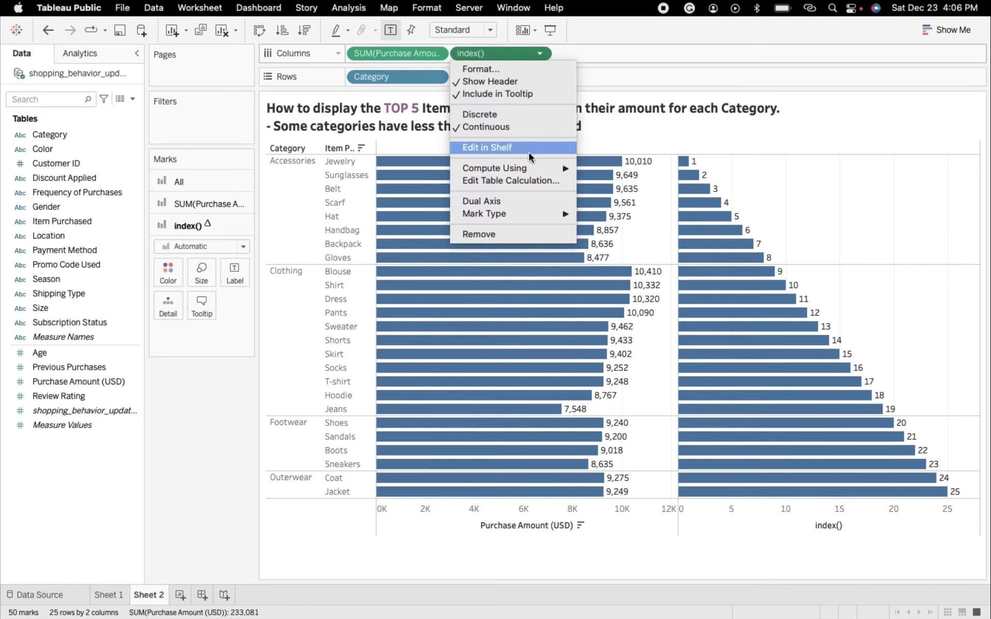
mouse_move(535, 170)
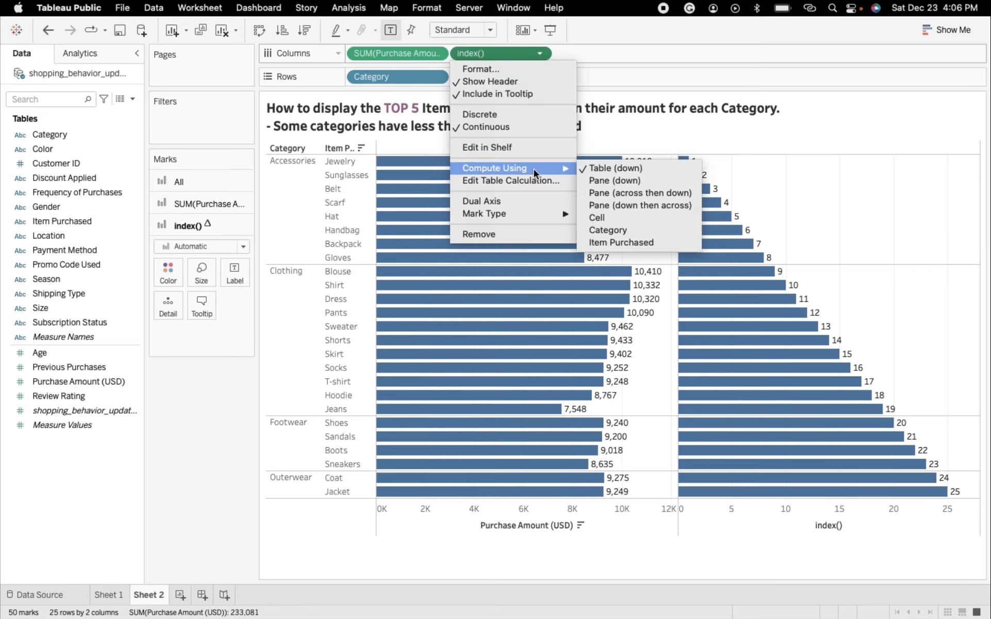
left_click(596, 179)
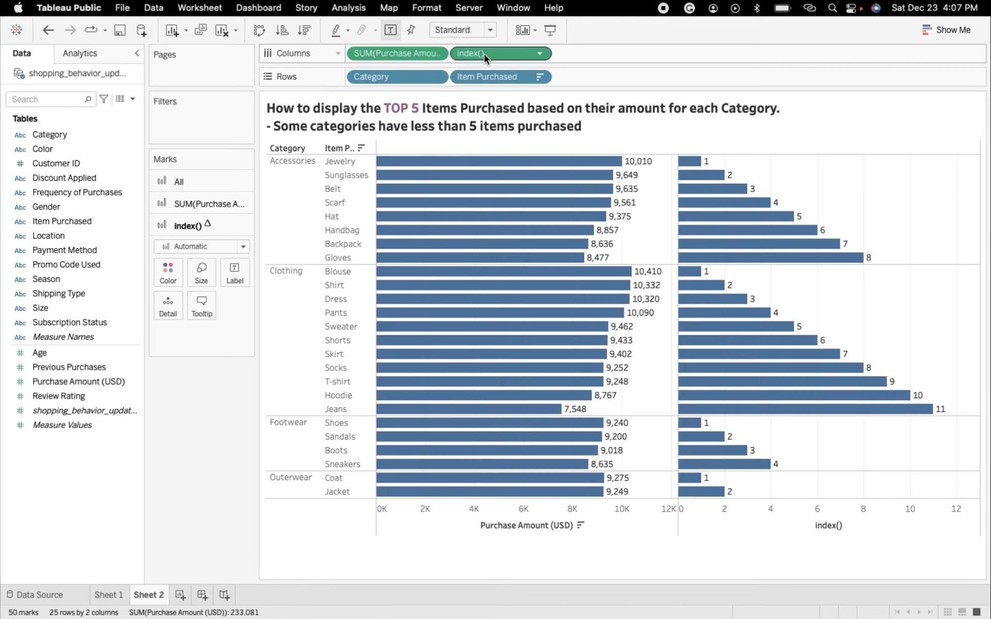
Try to use the index() calculation from the columns as a filter, and remove it from the columns
mouse_move(485, 58)
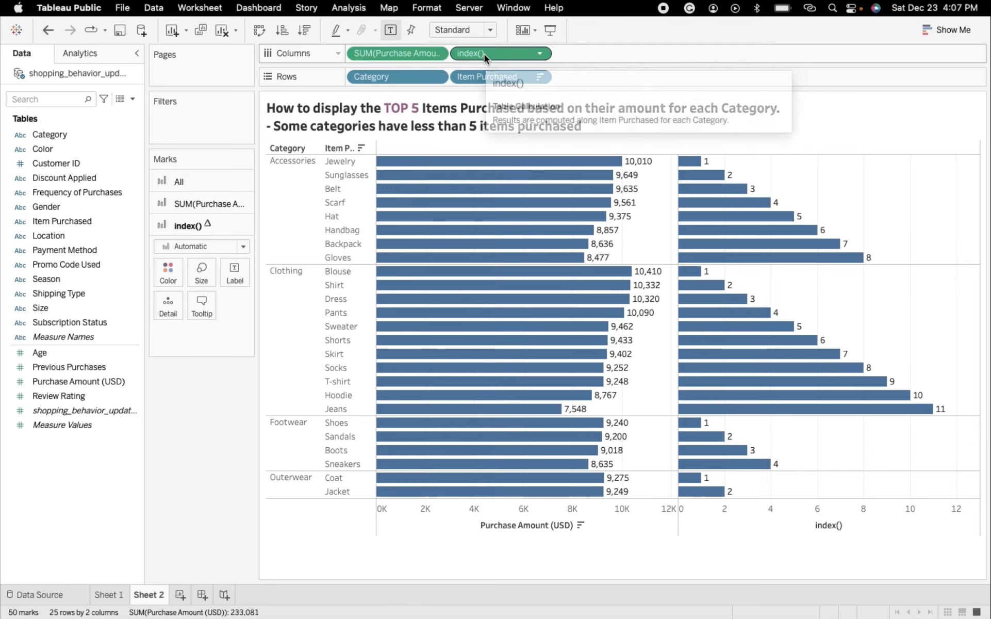
left_click_drag(485, 58, 192, 124)
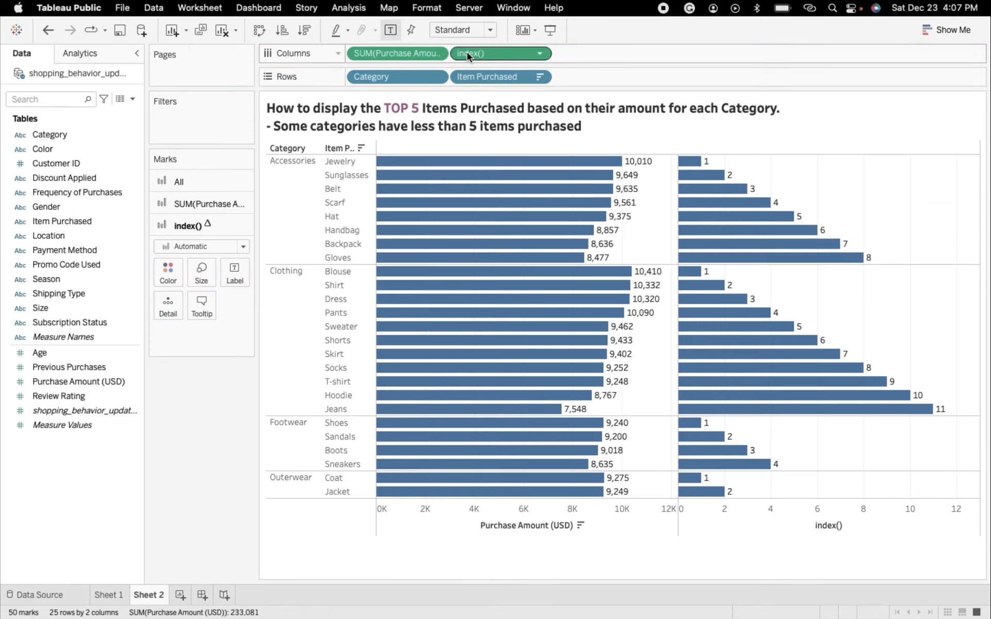
left_click_drag(468, 56, 195, 135)
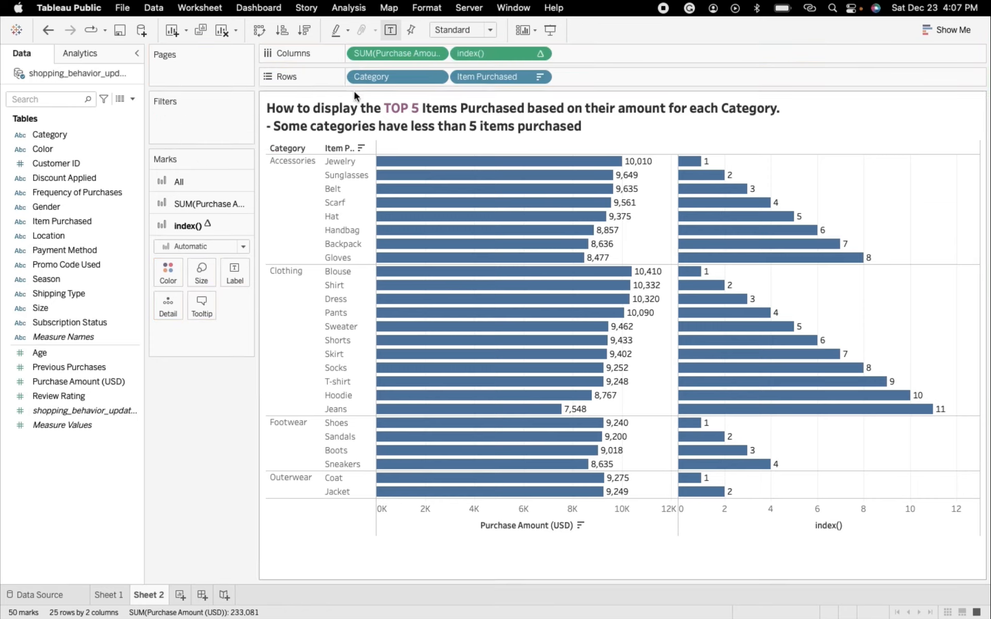
left_click(539, 54)
left_click(530, 236)
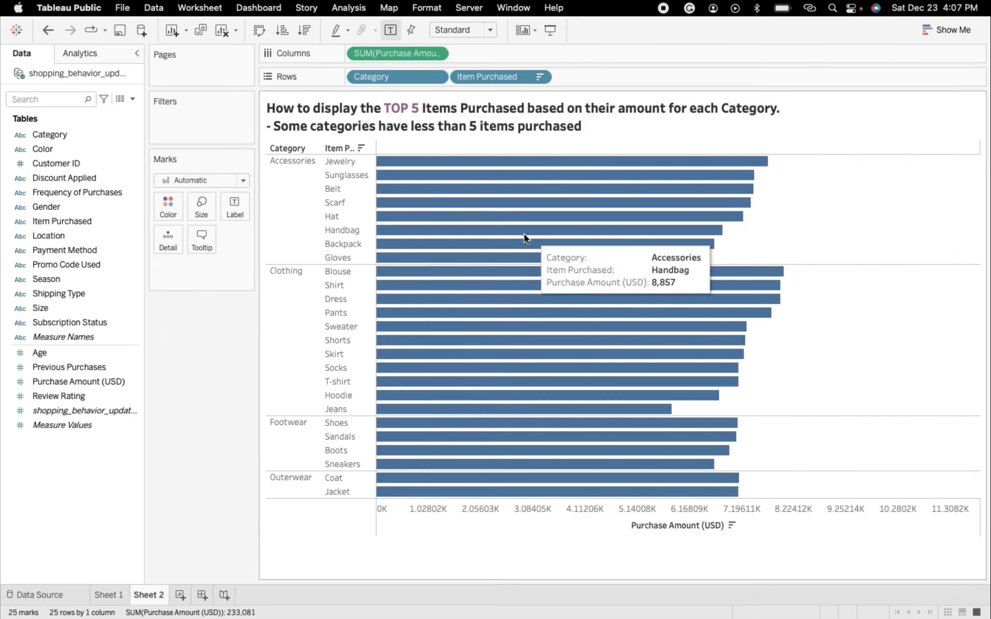
left_click(133, 99)
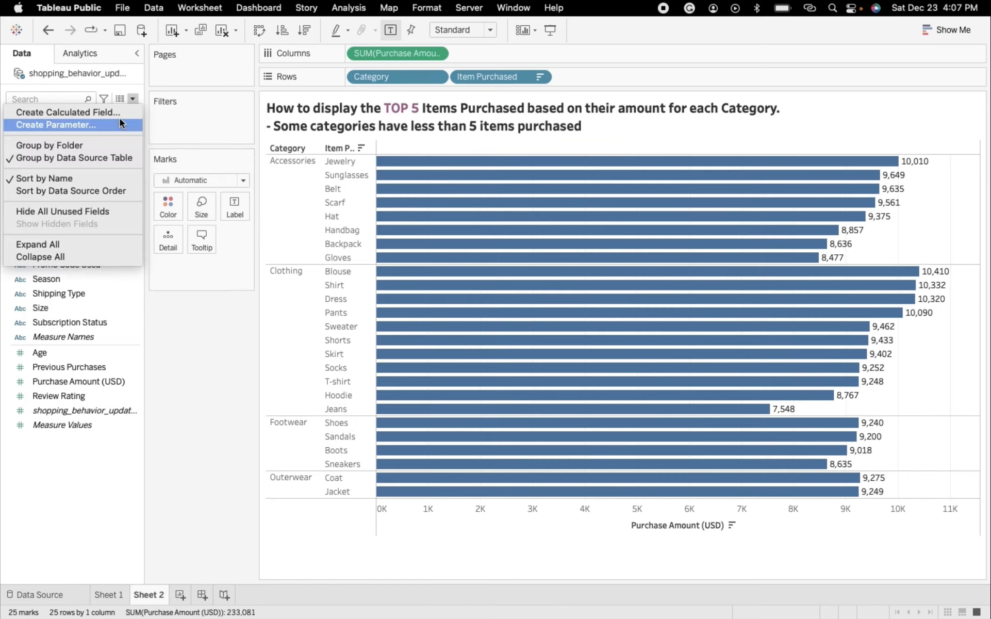
left_click(121, 122)
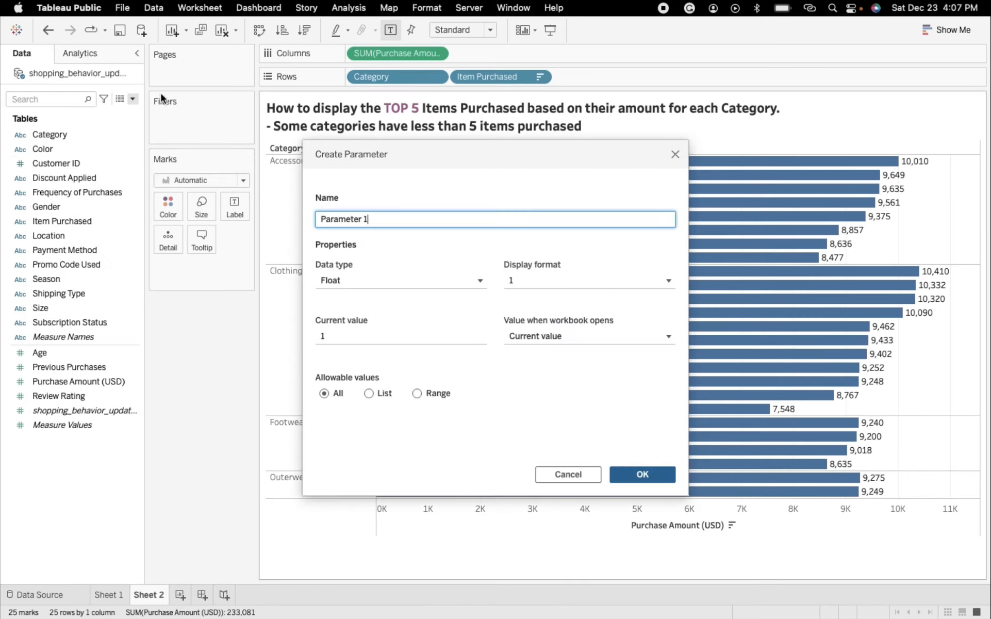
left_click(568, 475)
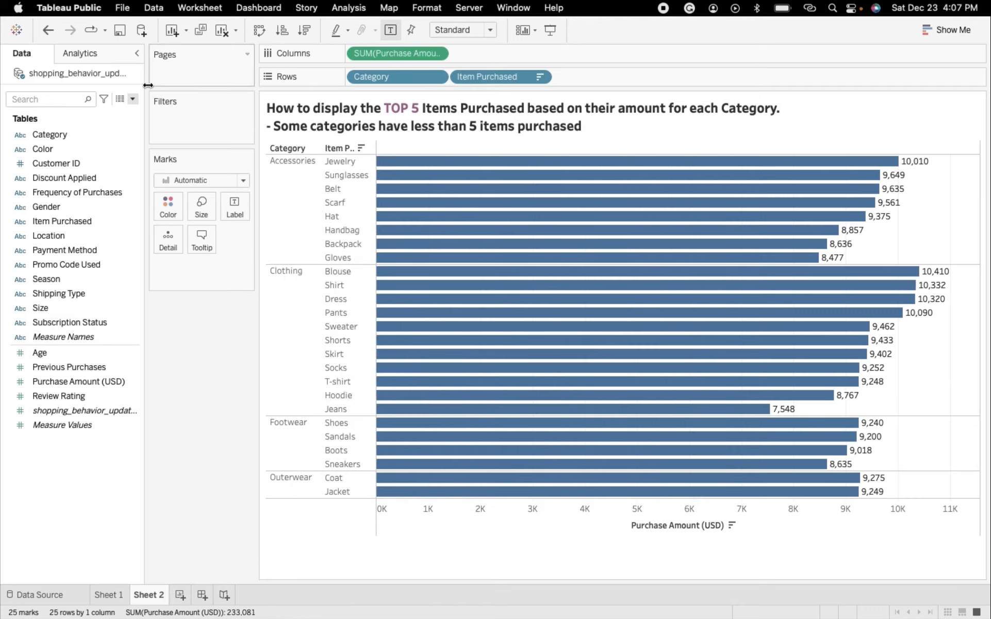
Create a calculated field named Index with the formula Index()
left_click(132, 98)
left_click(124, 114)
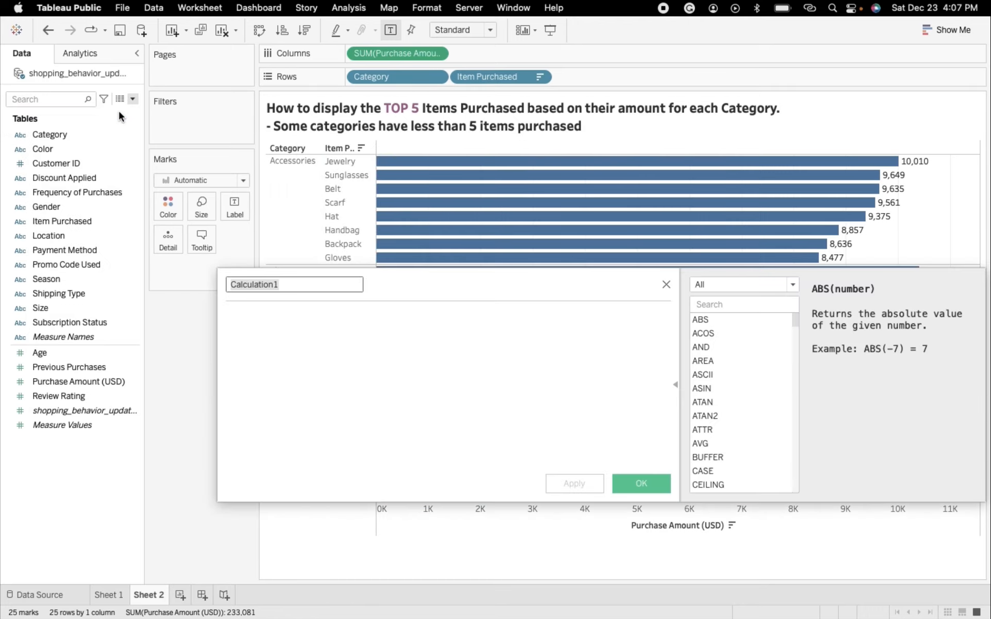
left_click(278, 285)
left_click_drag(278, 285, 223, 285)
type("Index")
left_click(249, 327)
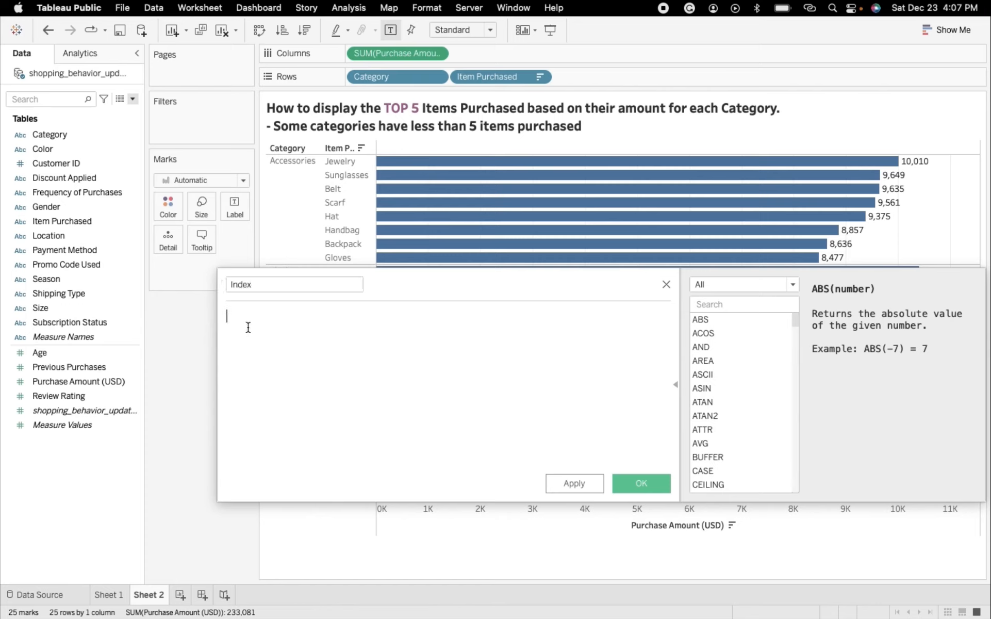
type("index")
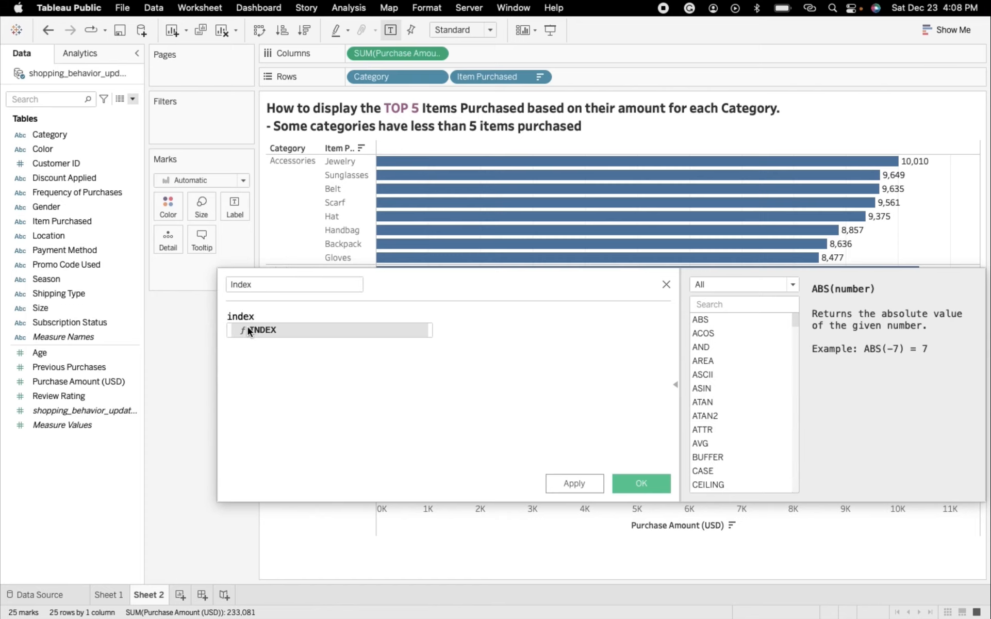
type("()")
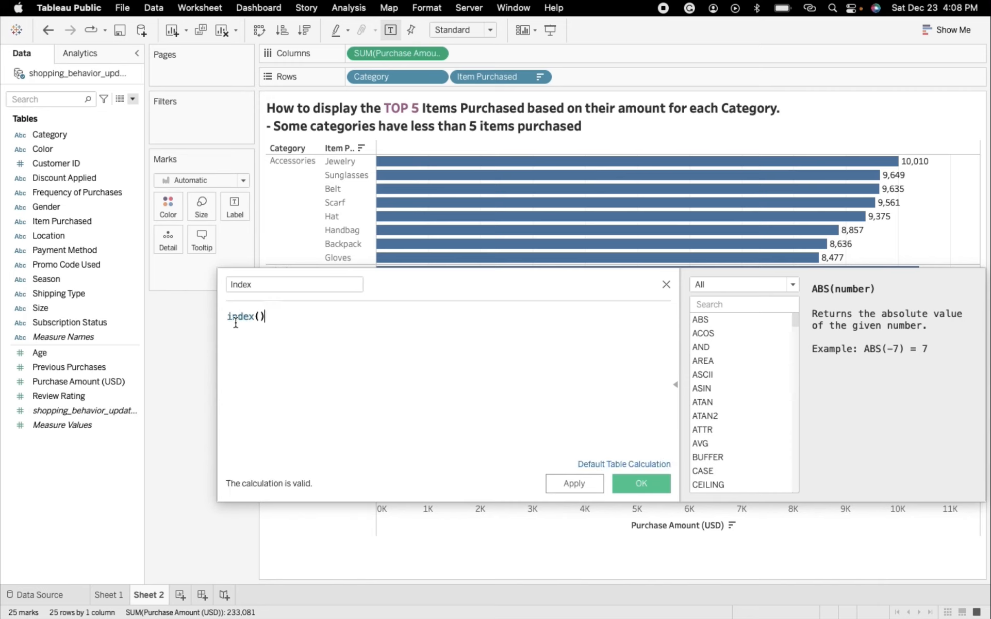
left_click(232, 317)
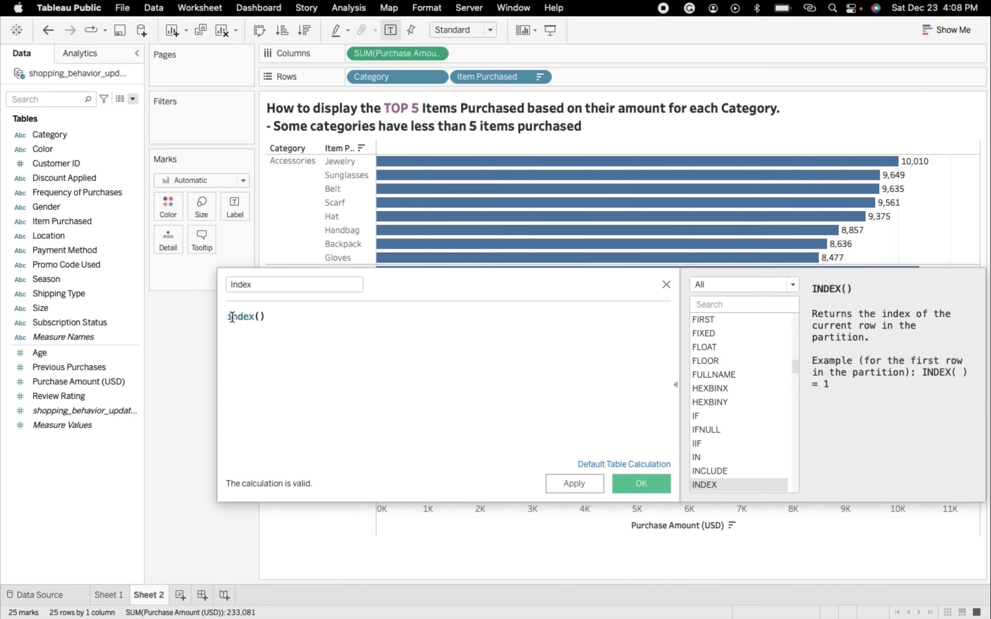
key("BackSpace")
type("I")
left_click(531, 367)
left_click(588, 483)
left_click(628, 487)
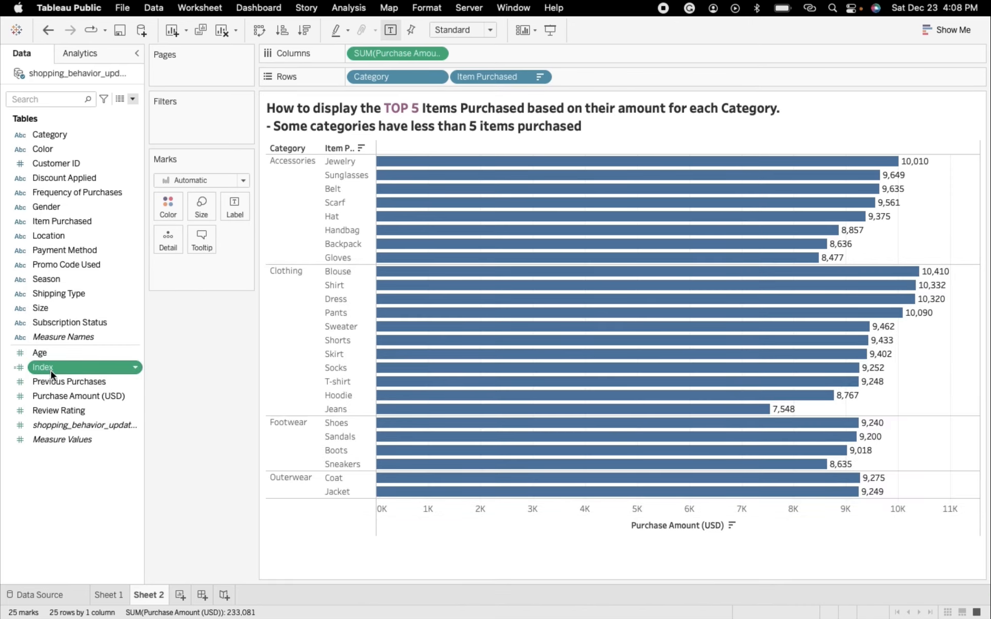
Add the Index field to the columns beside SUM(Purchase Amount) and compute it using Pane (down)
left_click_drag(50, 365, 522, 48)
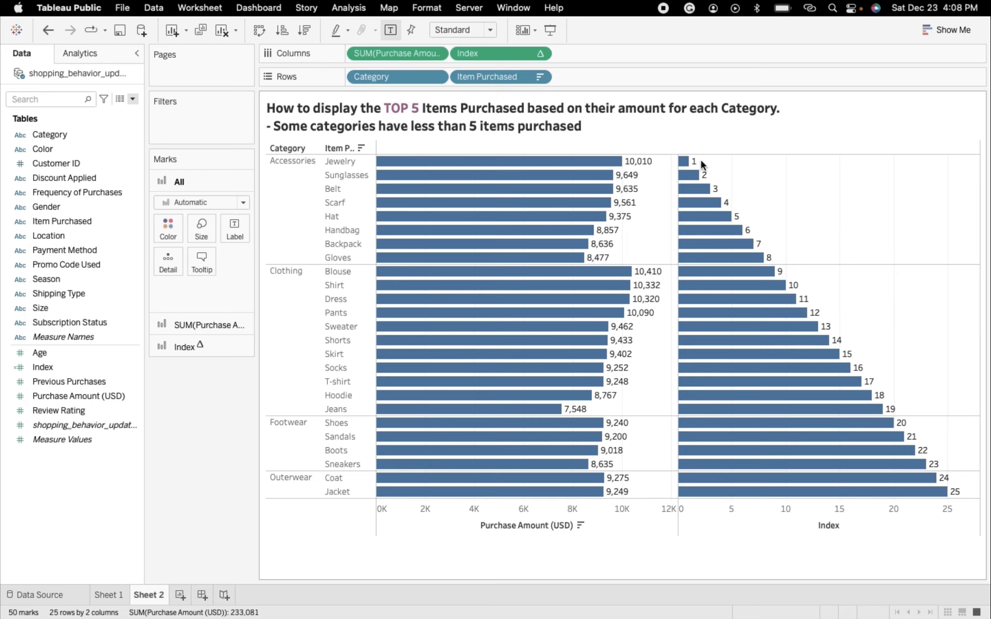
left_click(539, 53)
mouse_move(547, 209)
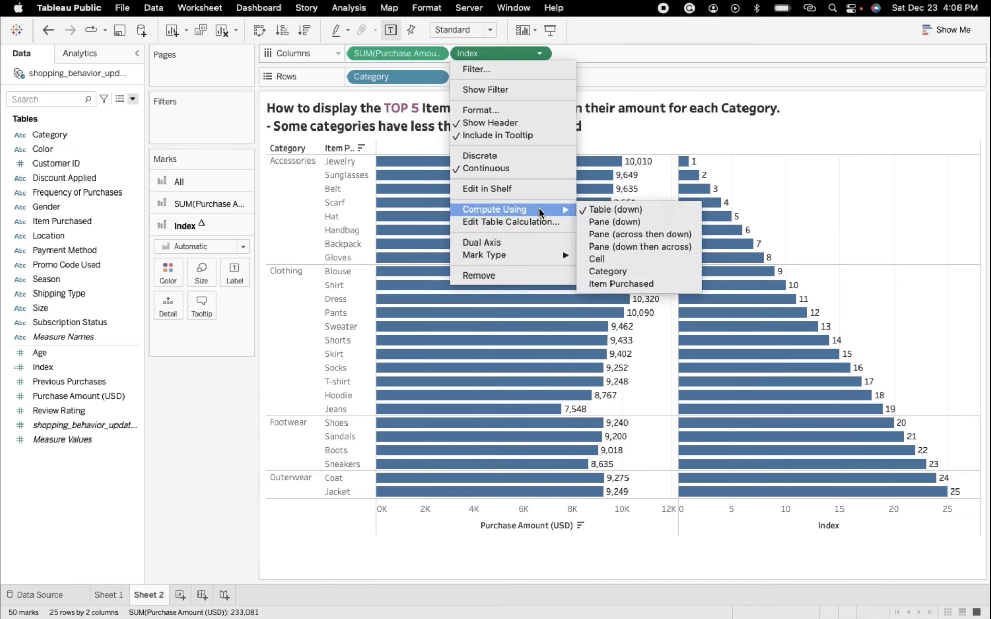
left_click(610, 221)
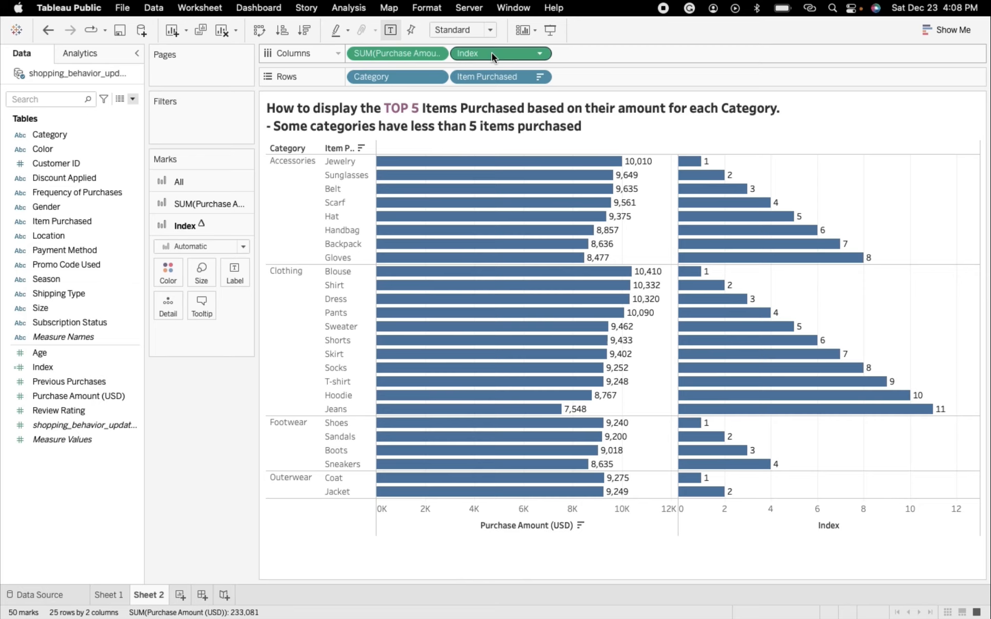
Filter the view by the Index field from the columns, with a range of values from 1 to 5
left_click_drag(492, 56, 209, 117)
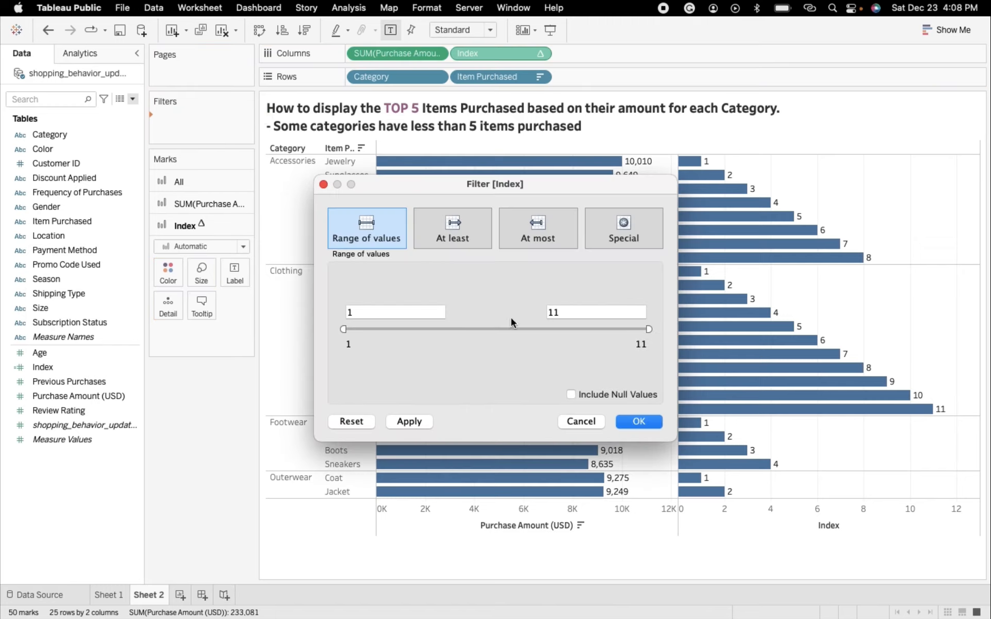
left_click(571, 312)
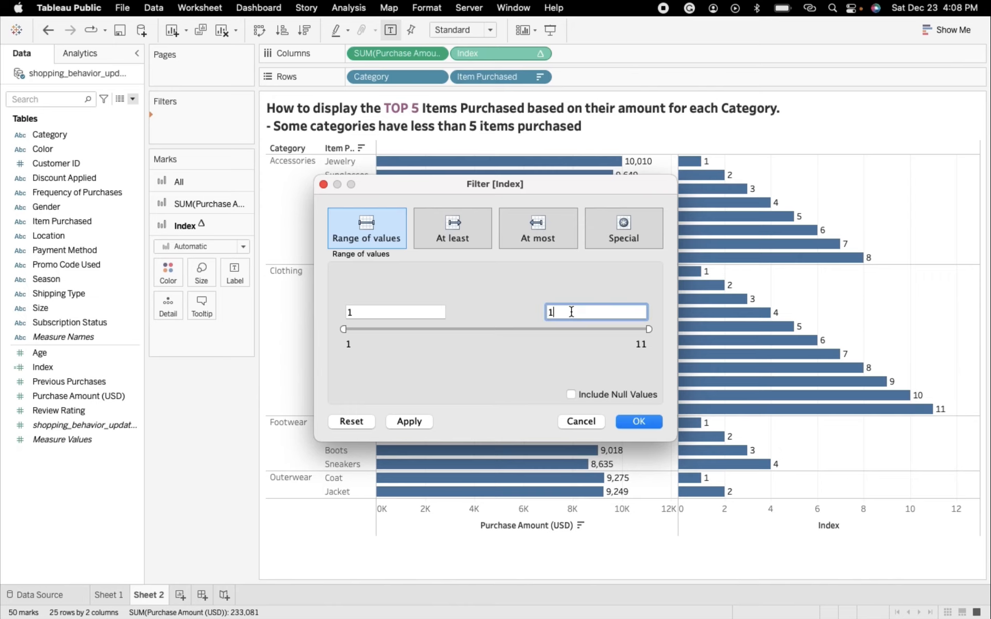
type("5")
left_click(405, 421)
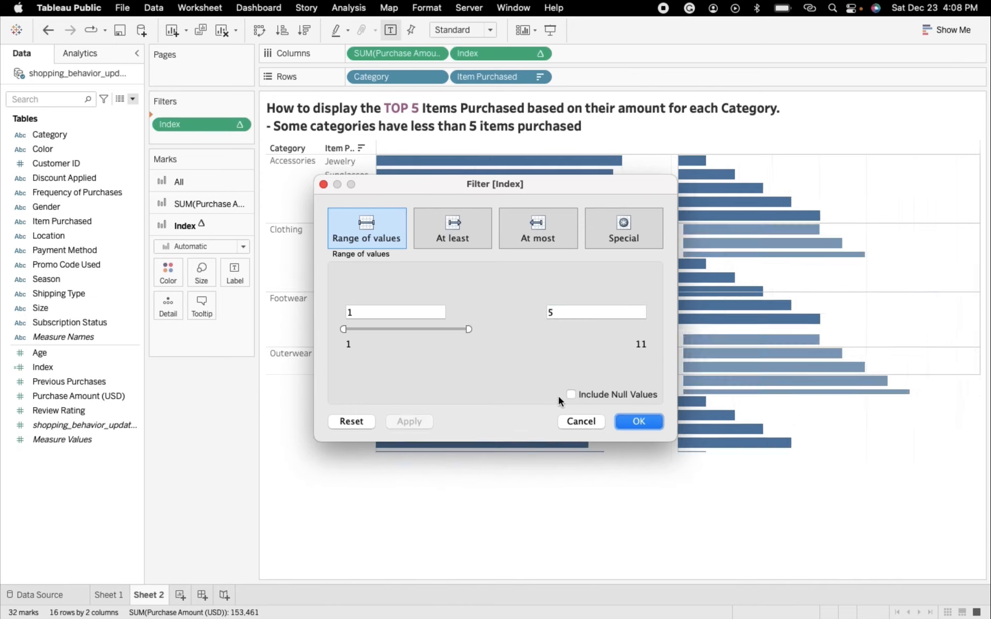
left_click(644, 421)
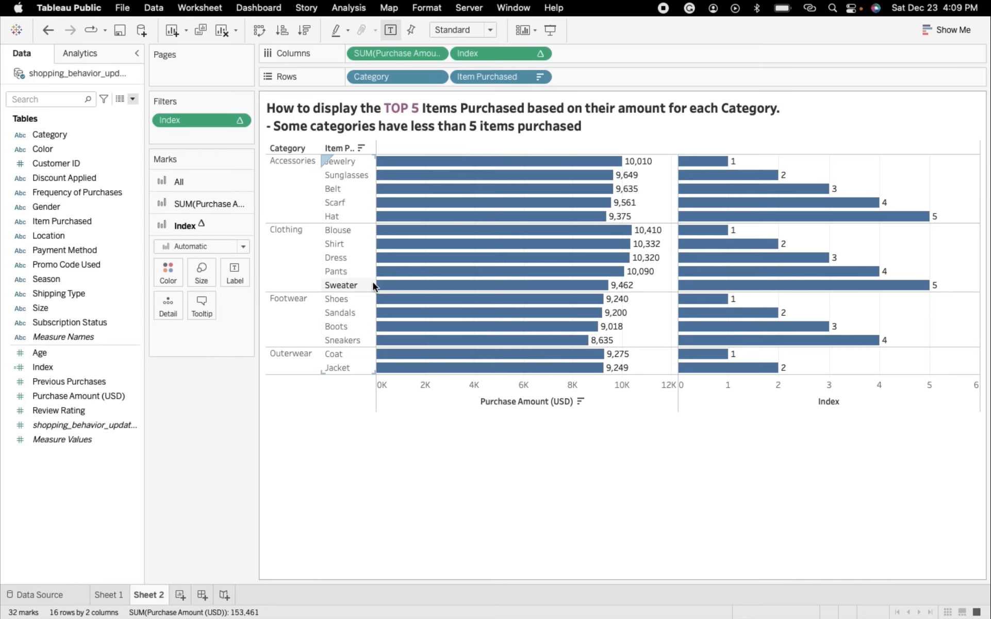
Remove the Index field from the columns while keeping it as a filter
mouse_move(377, 284)
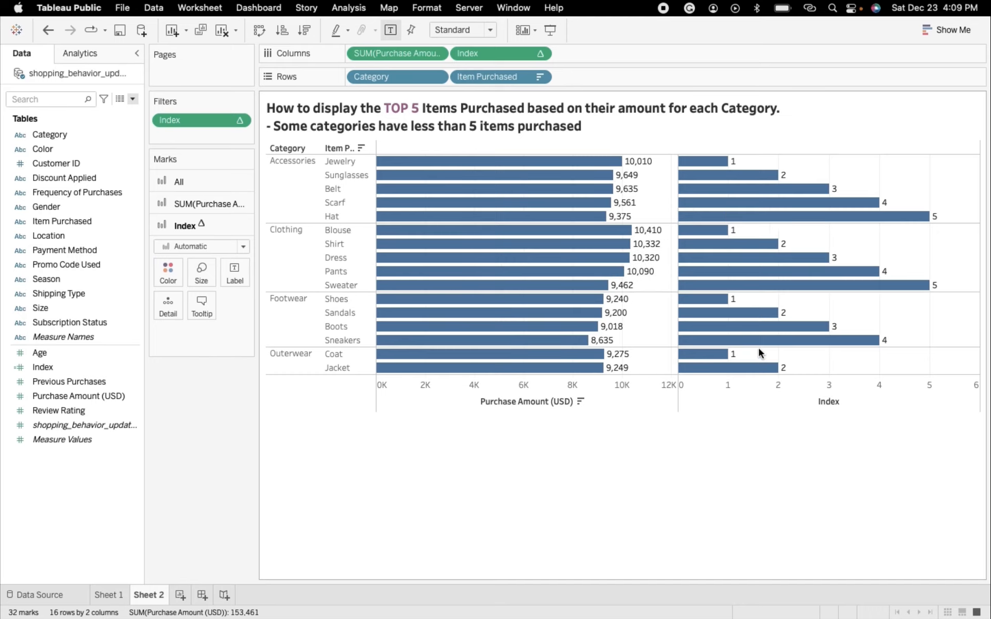
left_click(539, 53)
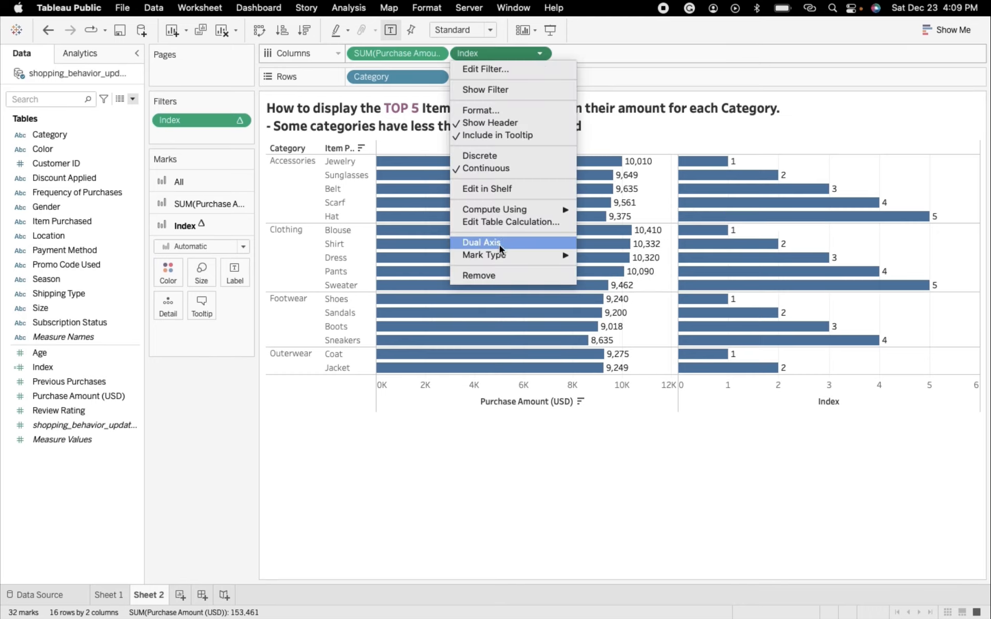
left_click(493, 276)
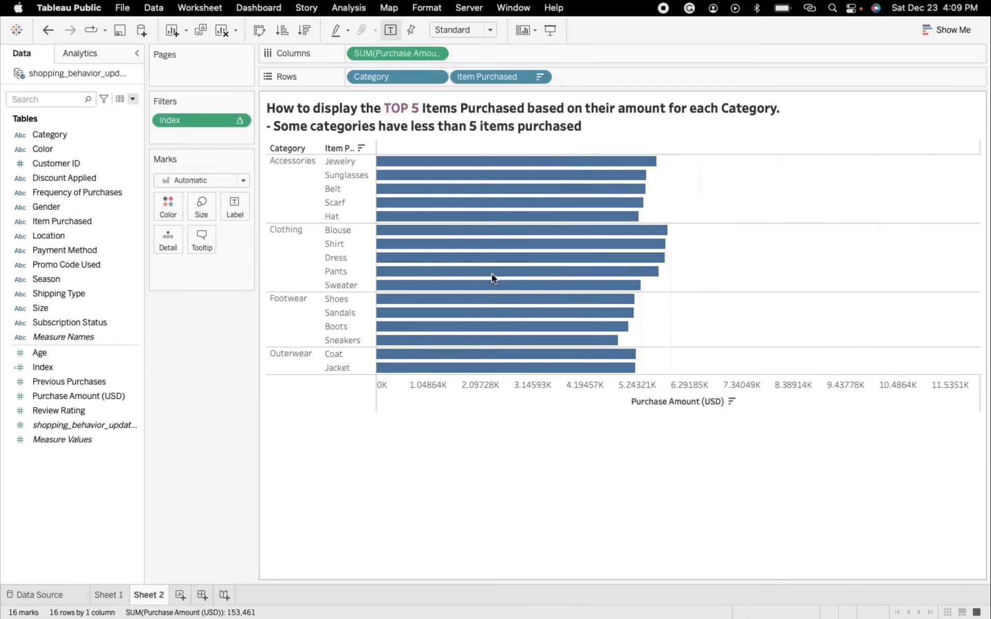